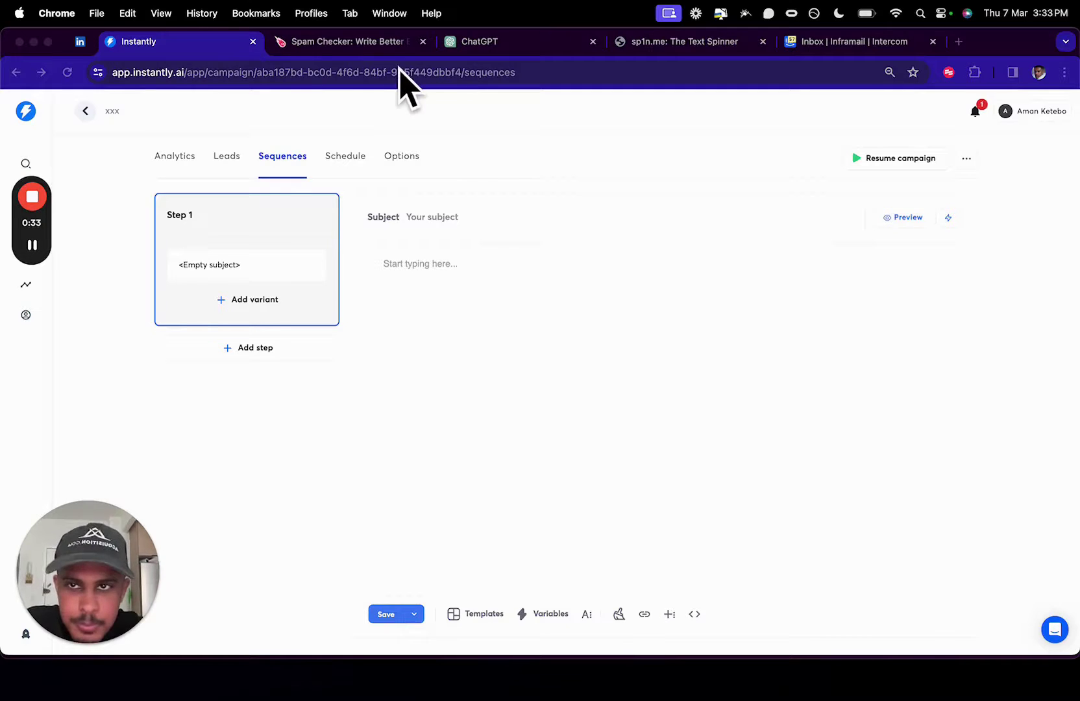
In the Spam Checker draft, change 'help' to 'helped' before (yy).
click(367, 45)
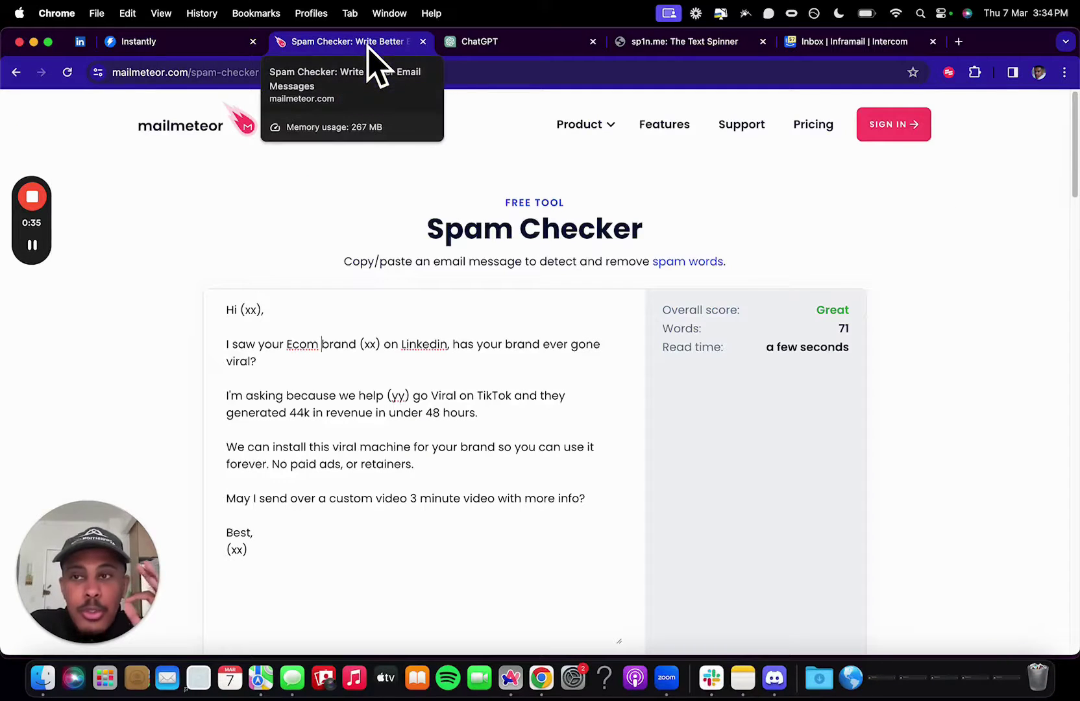
scroll(323, 540, down, 2)
drag(285, 520, 205, 253)
click(425, 419)
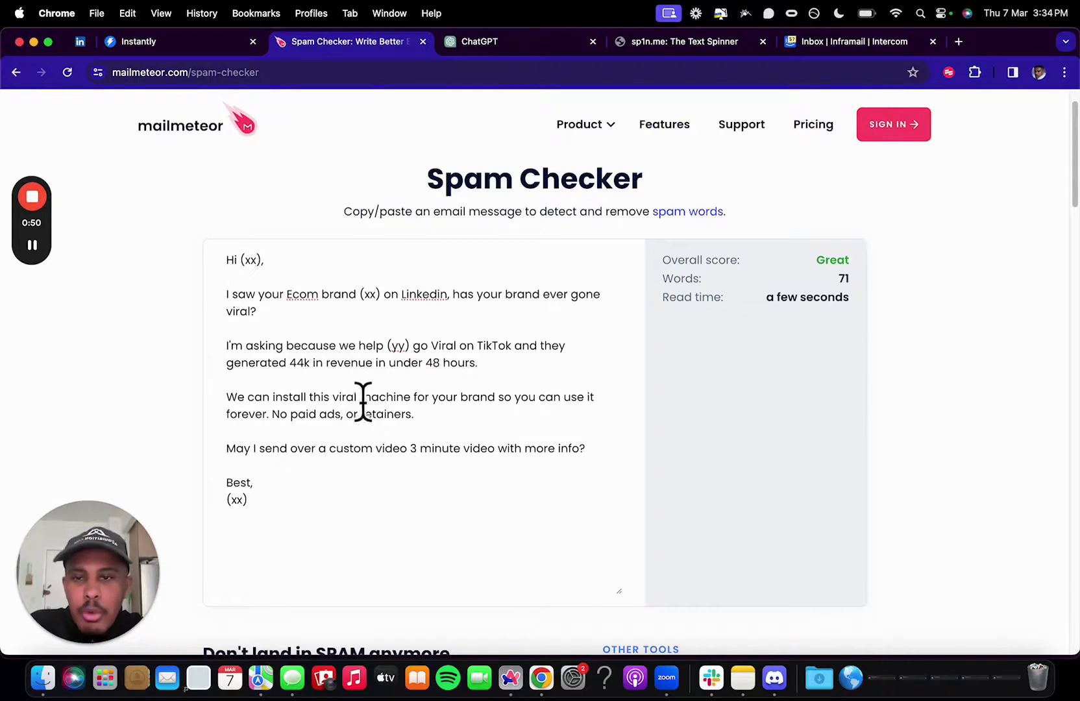
click(387, 351)
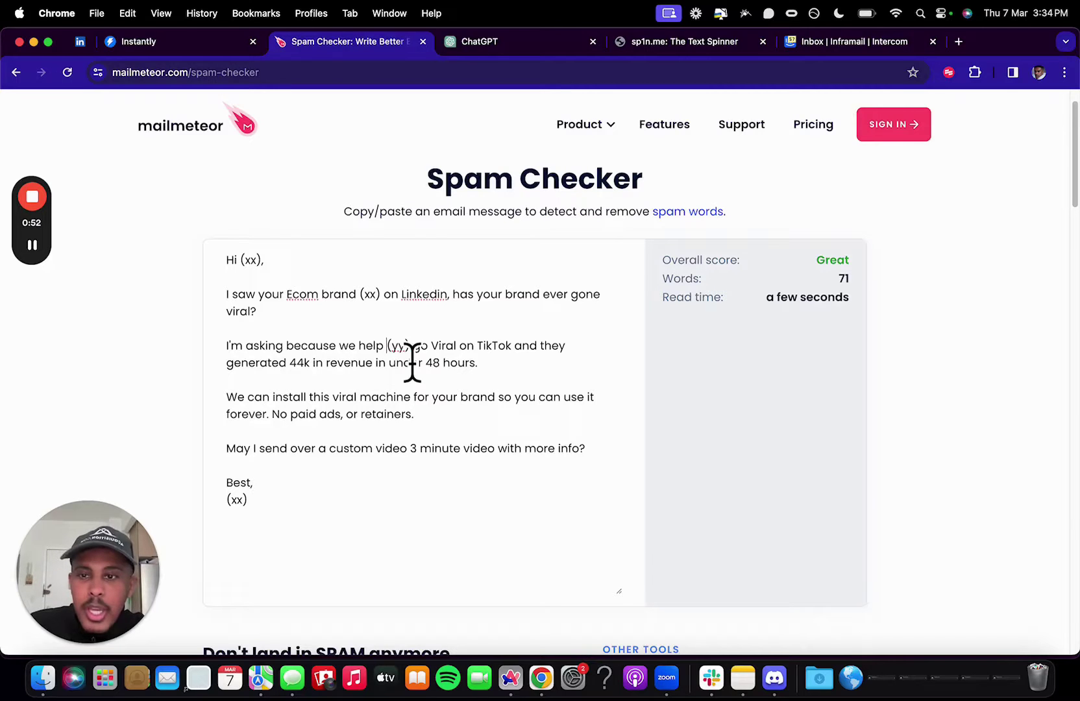
text(ed)
Delete the duplicated word 'video' in the closing question.
click(455, 438)
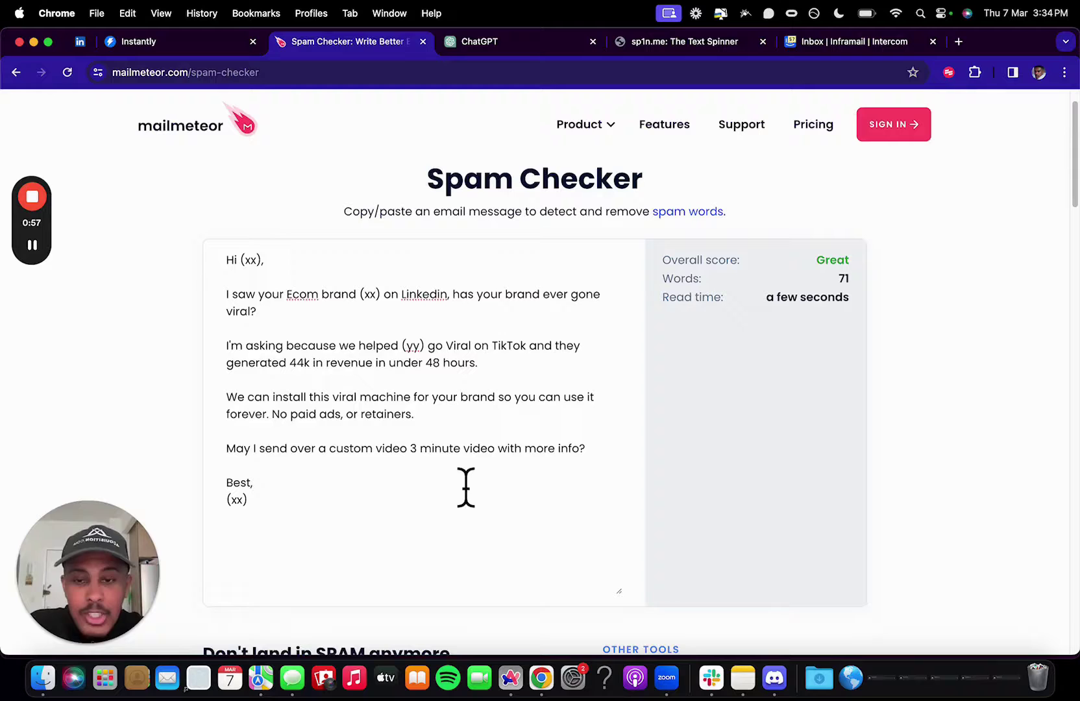
drag(270, 464, 383, 464)
click(400, 462)
key(BackSpace)
key(BackSpace)
key(BackSpace)
key(BackSpace)
key(BackSpace)
key(BackSpace)
Check the 70-word count and the Great score in the score panel.
drag(825, 261, 901, 297)
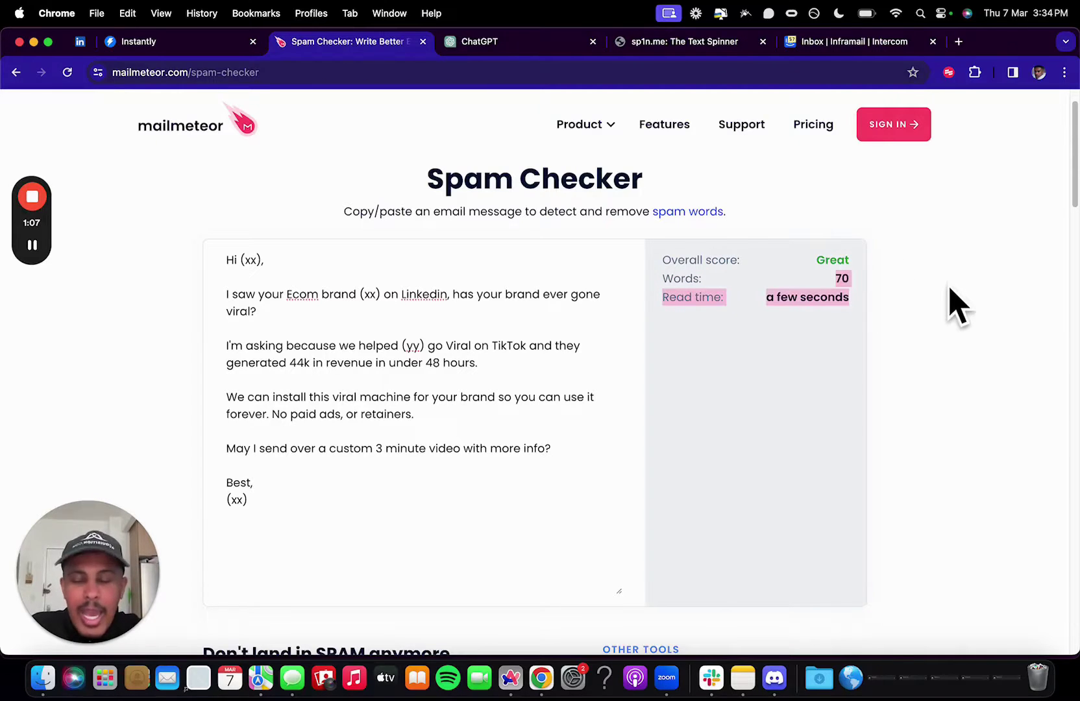
click(831, 309)
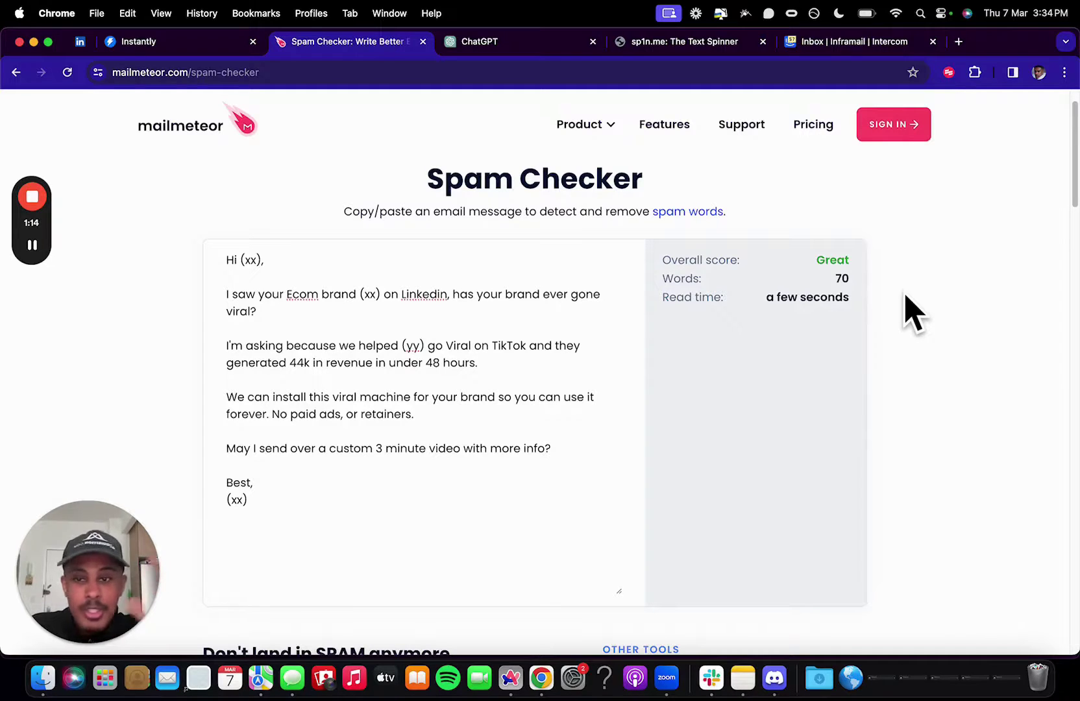
drag(553, 449, 260, 451)
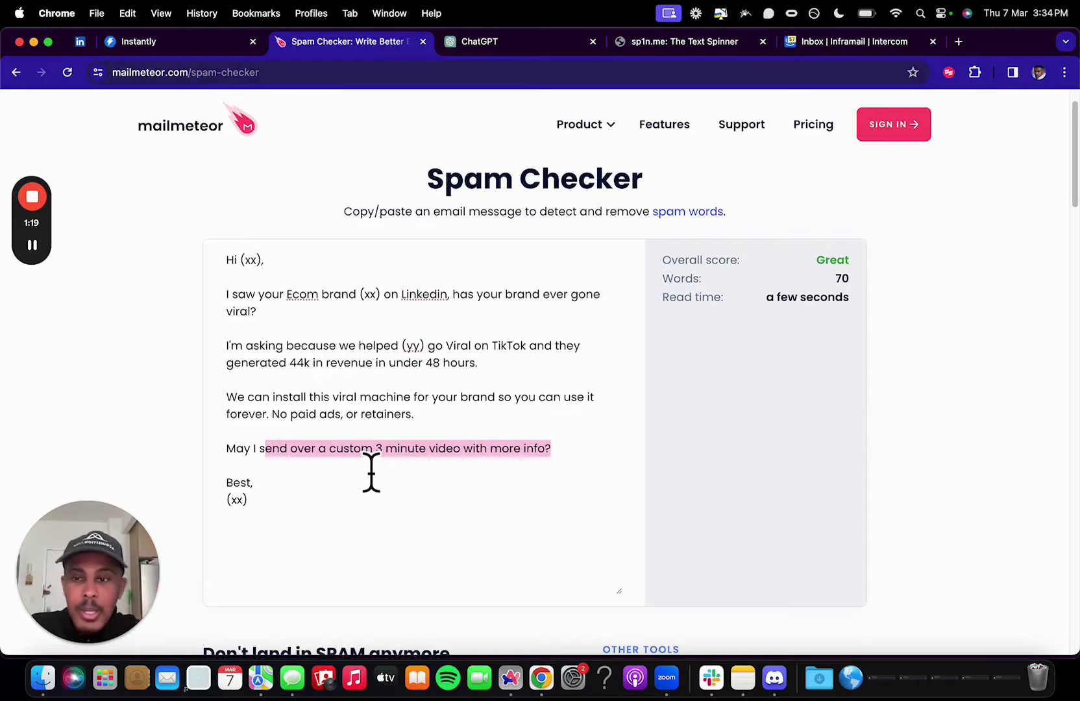
click(280, 516)
drag(280, 516, 217, 271)
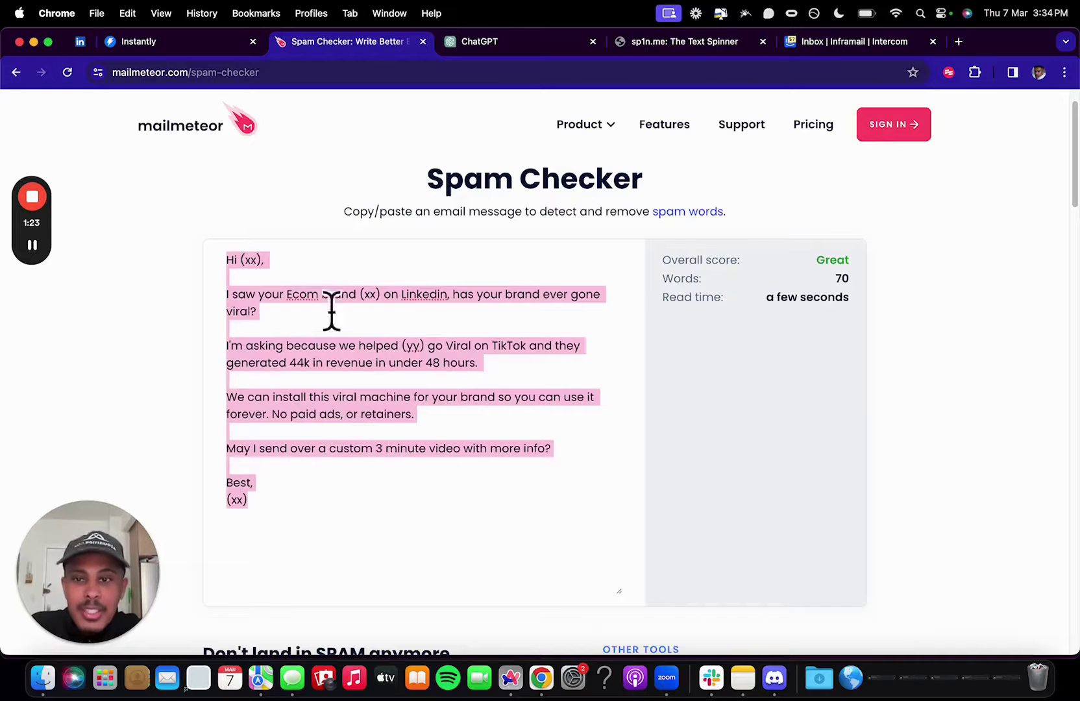
click(376, 477)
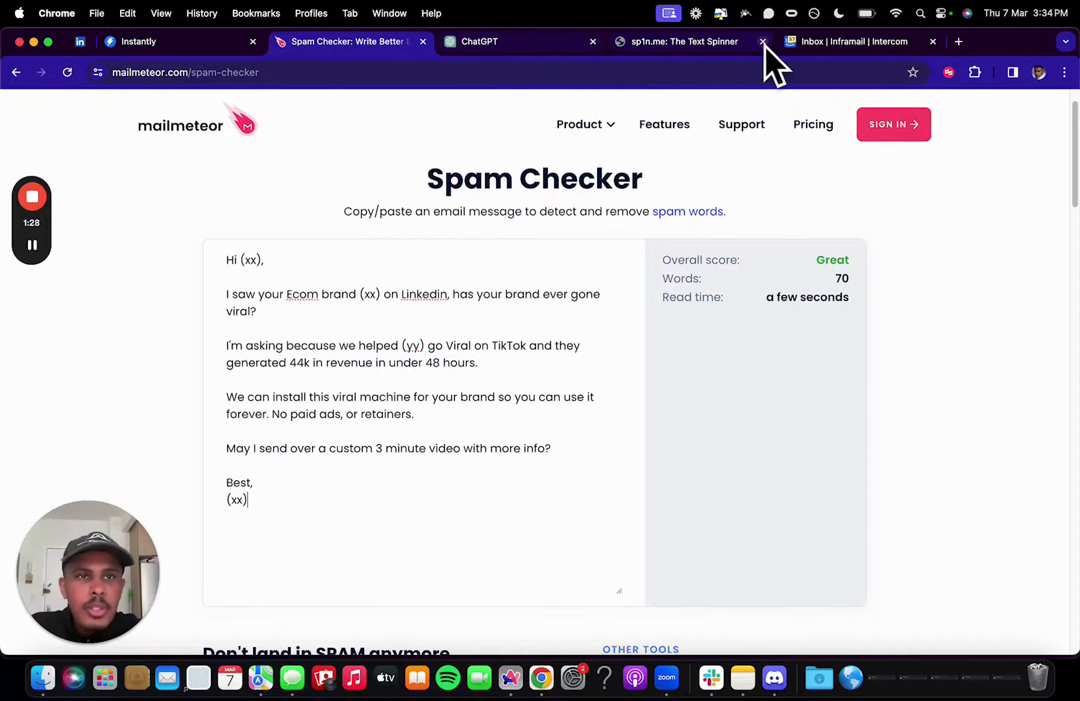
Review the 125000-result spintax email in sp1n.me, then go back to the Spam Checker page.
click(640, 46)
scroll(502, 272, down, 1)
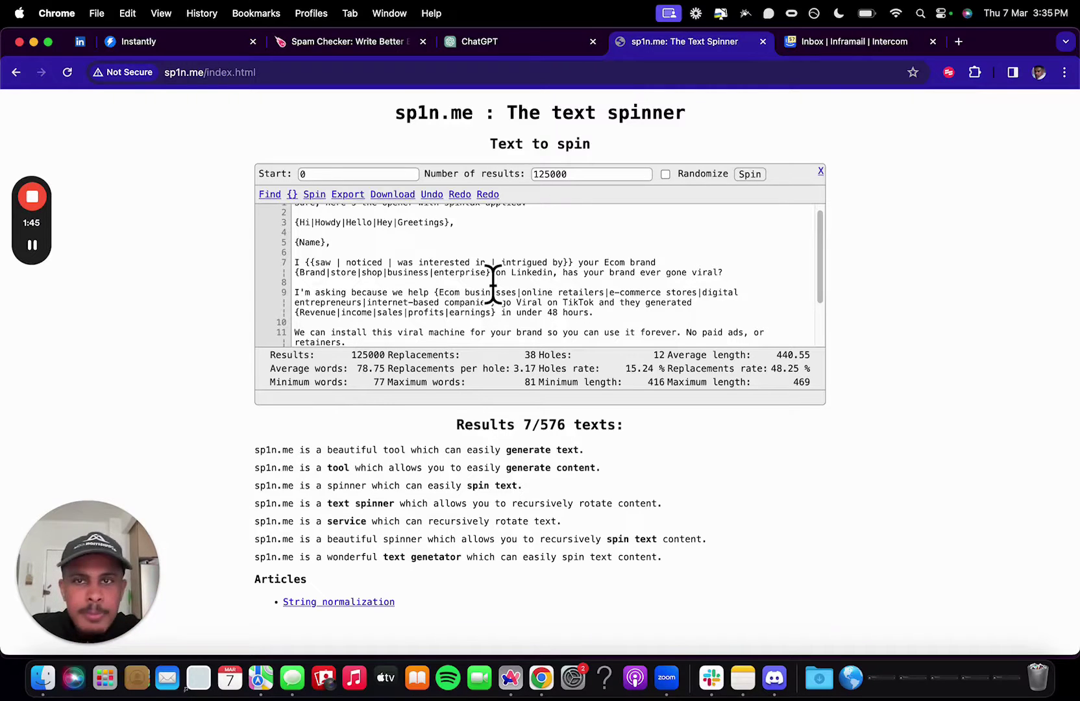
click(373, 42)
In ChatGPT, review the original spintax request and the first rewritten email.
drag(287, 536, 206, 223)
click(513, 41)
scroll(503, 334, up, 10)
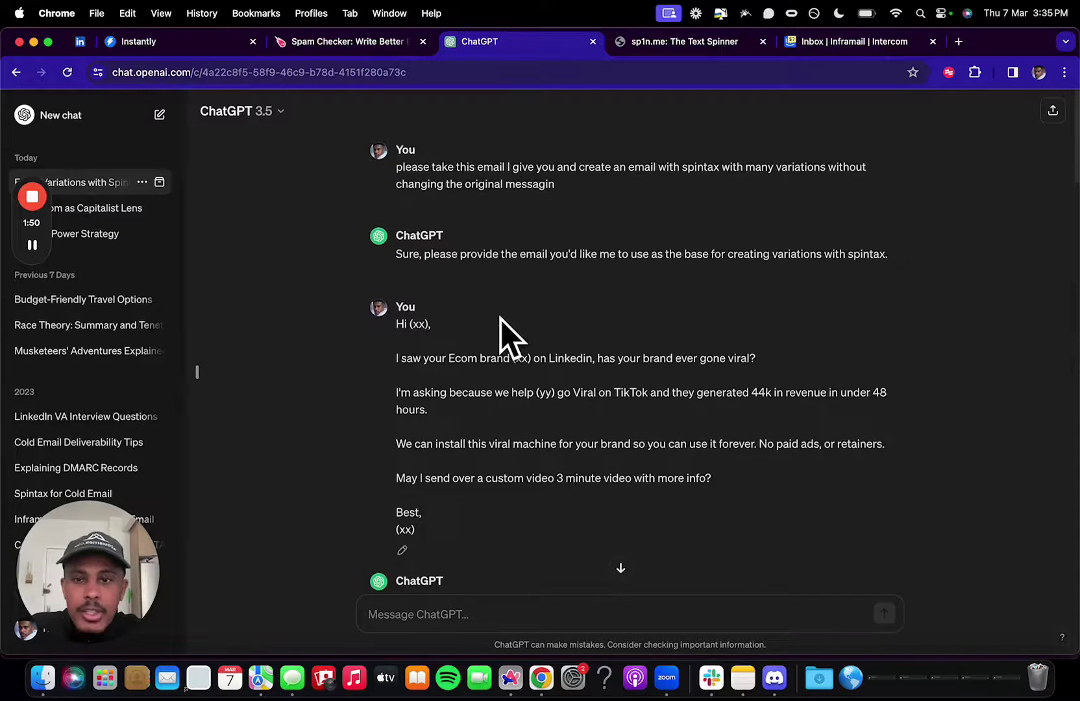
drag(397, 166, 623, 181)
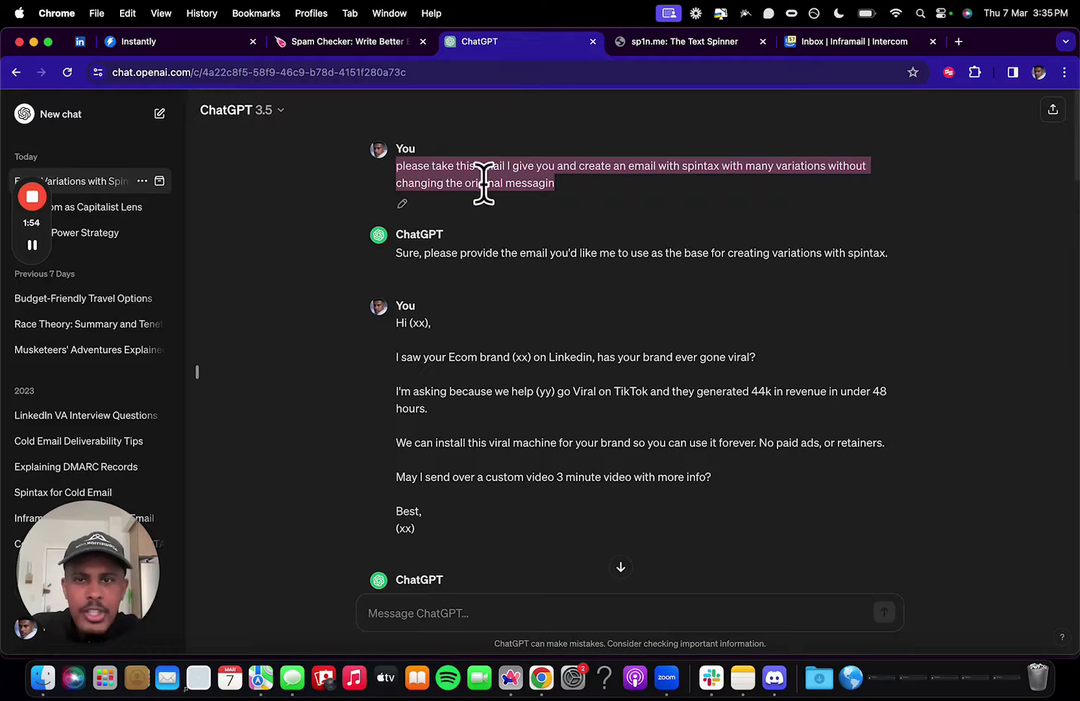
scroll(527, 205, down, 2)
drag(527, 204, 698, 209)
scroll(682, 378, down, 8)
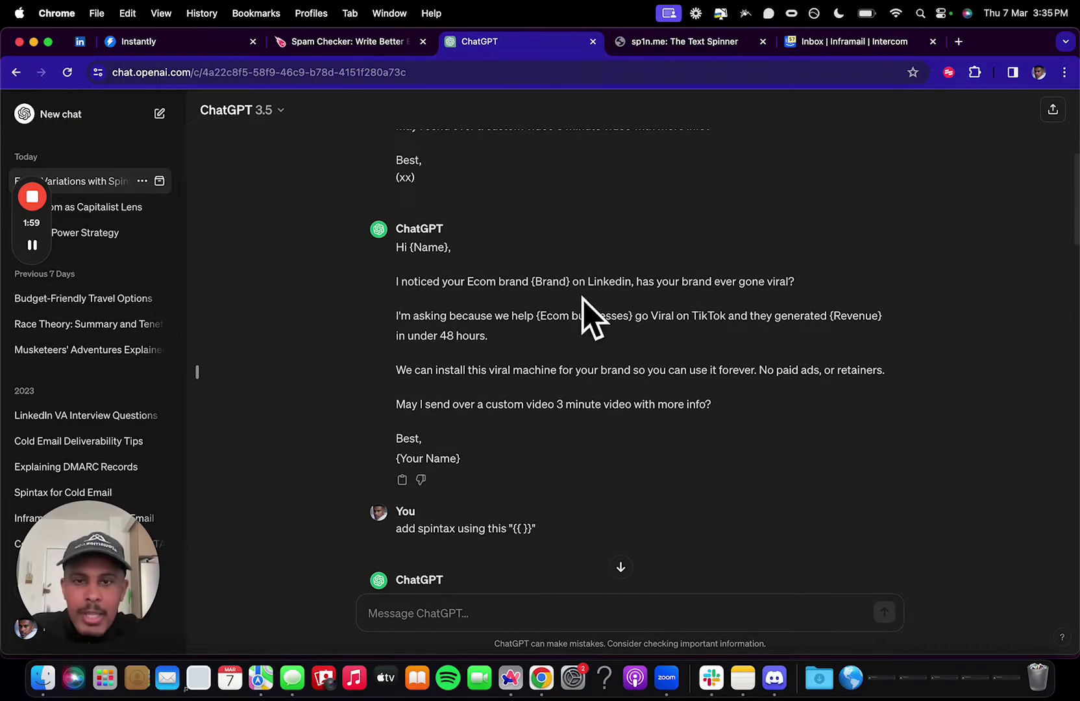
drag(407, 247, 677, 417)
Review the double-brace spintax reply, including the greeting line and the Ecom brand phrase.
click(365, 42)
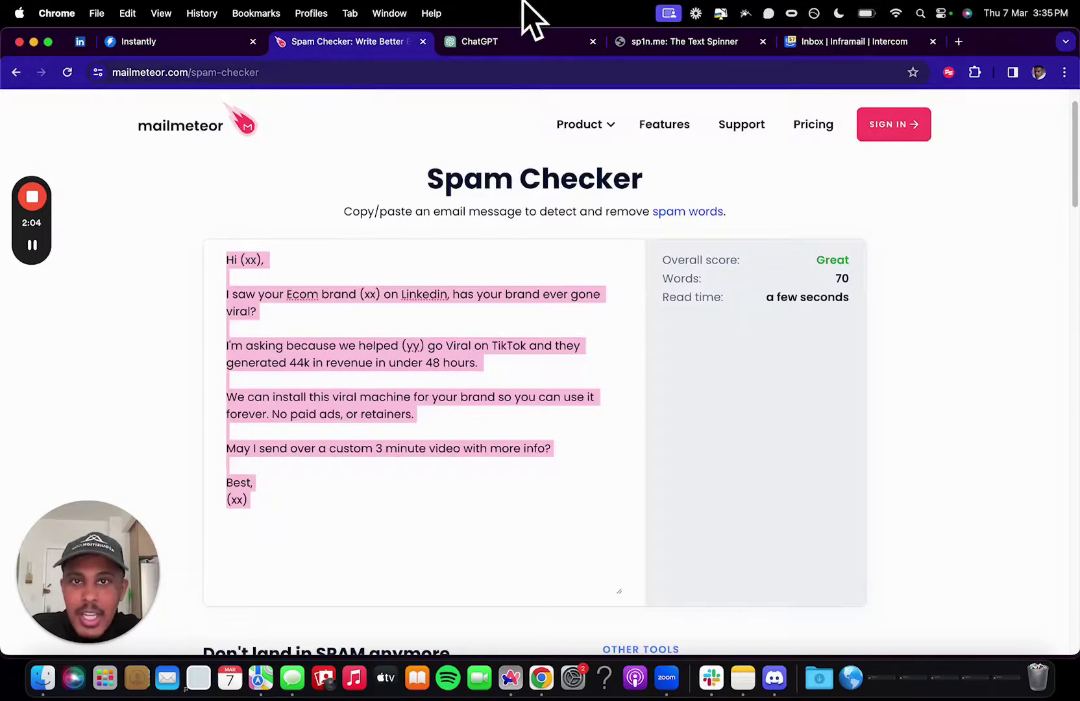
click(529, 42)
scroll(622, 321, down, 5)
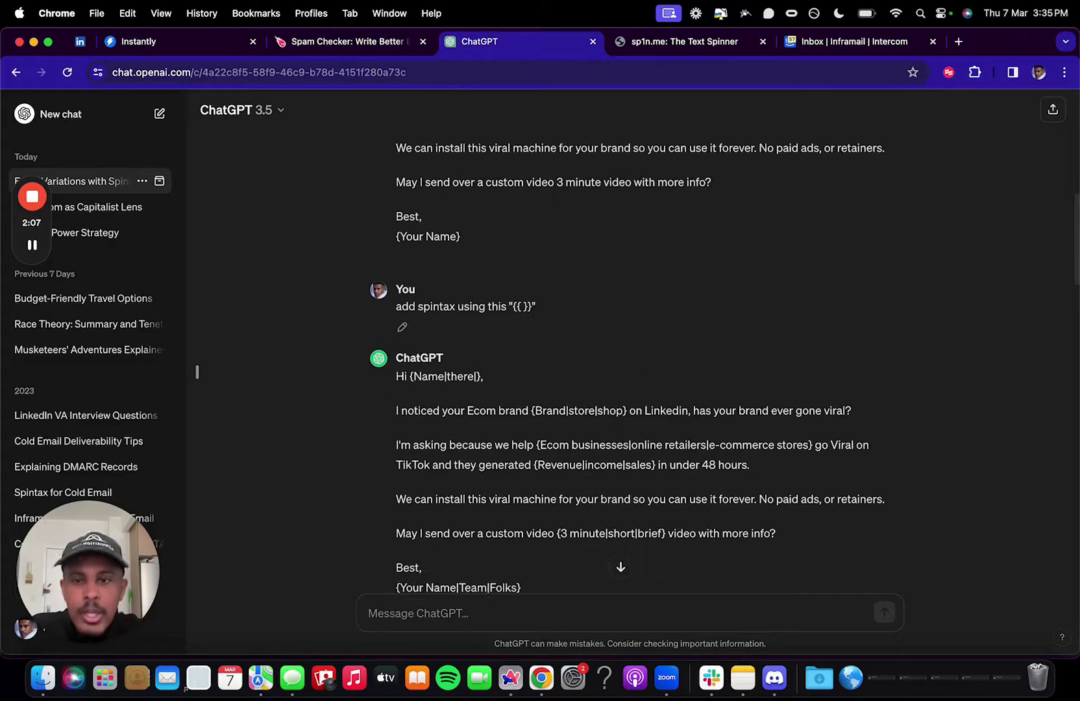
scroll(442, 272, down, 2)
drag(430, 242, 517, 243)
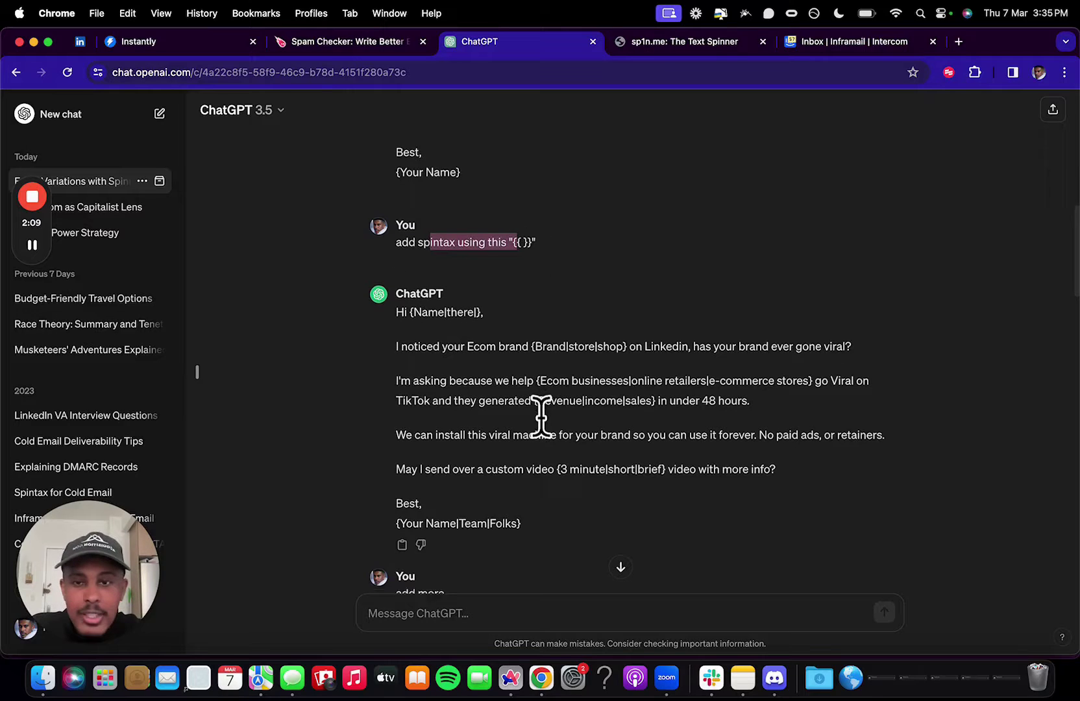
scroll(540, 415, down, 3)
drag(497, 250, 689, 266)
click(422, 253)
drag(410, 216, 483, 220)
click(418, 266)
drag(427, 269, 547, 270)
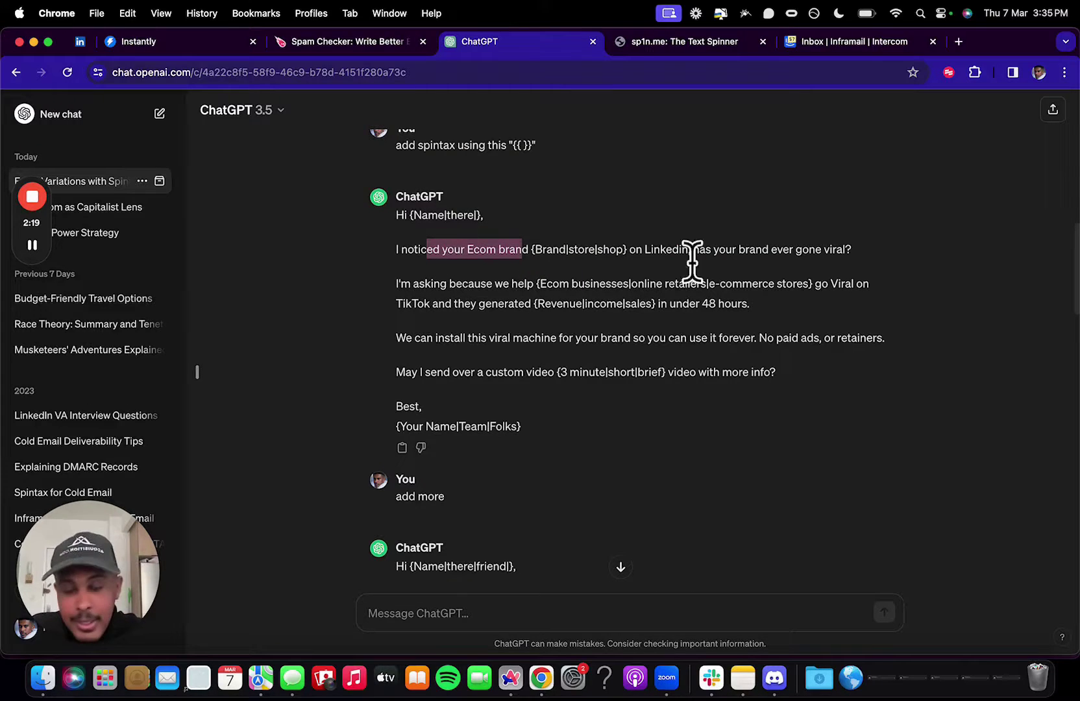
Read the rest of the spintax replies and return to the sp1n.me spinner.
scroll(603, 422, down, 6)
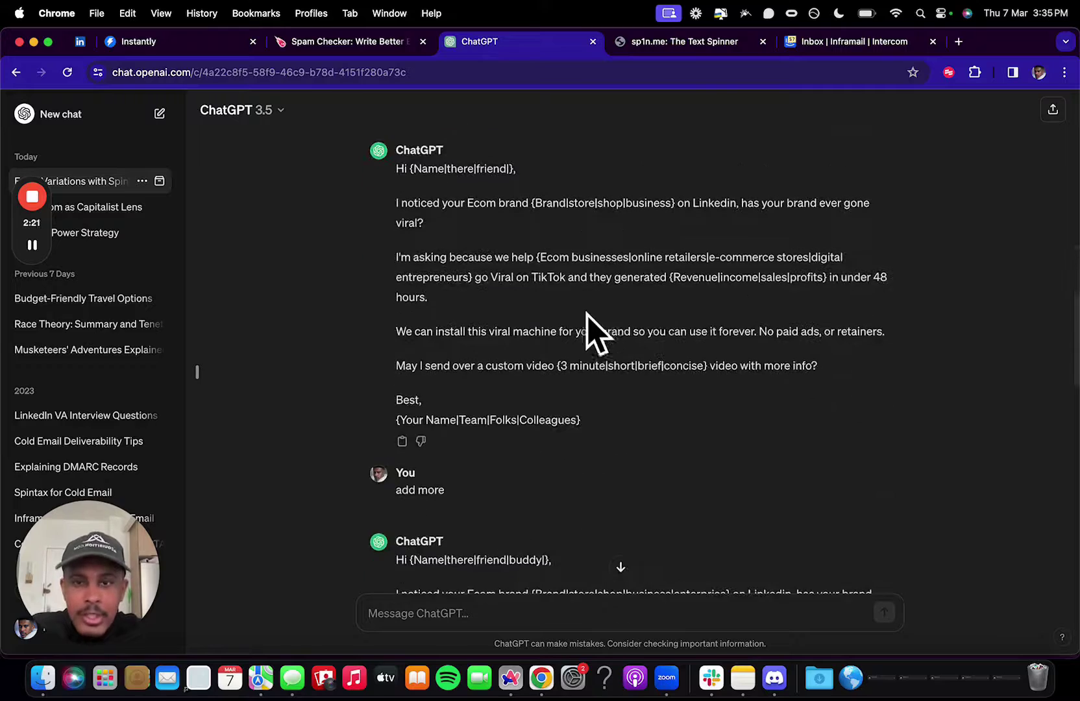
scroll(604, 312, up, 5)
scroll(519, 360, down, 1)
scroll(451, 454, down, 4)
click(699, 40)
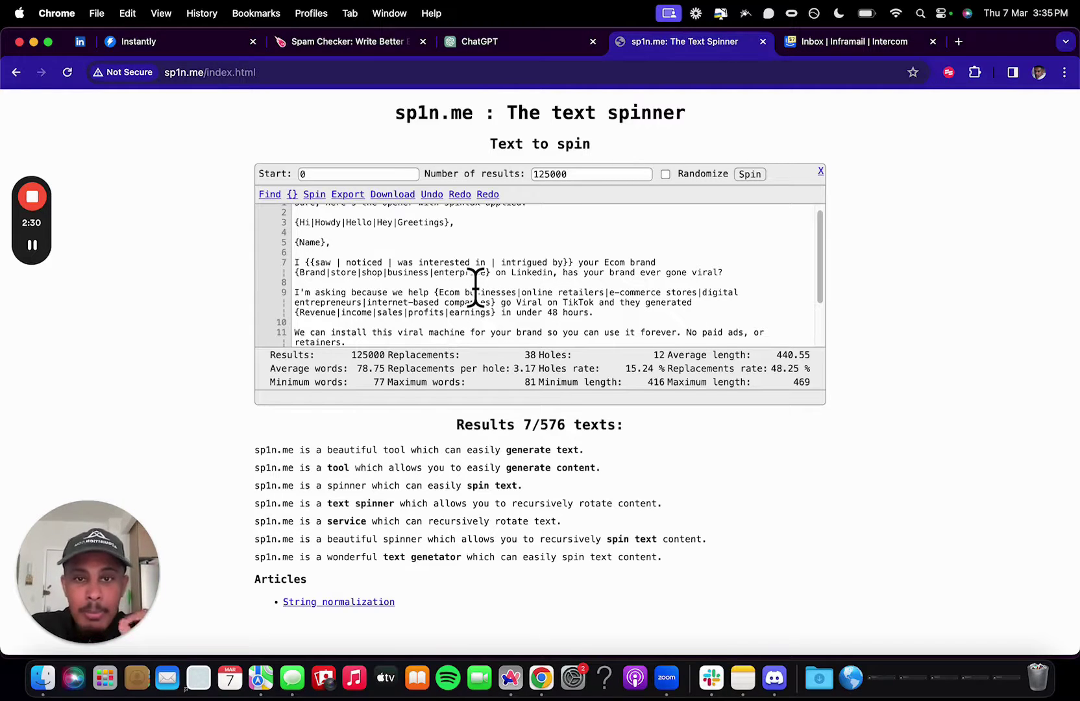
Clear all existing text from the sp1n.me spinner editor.
scroll(545, 292, up, 1)
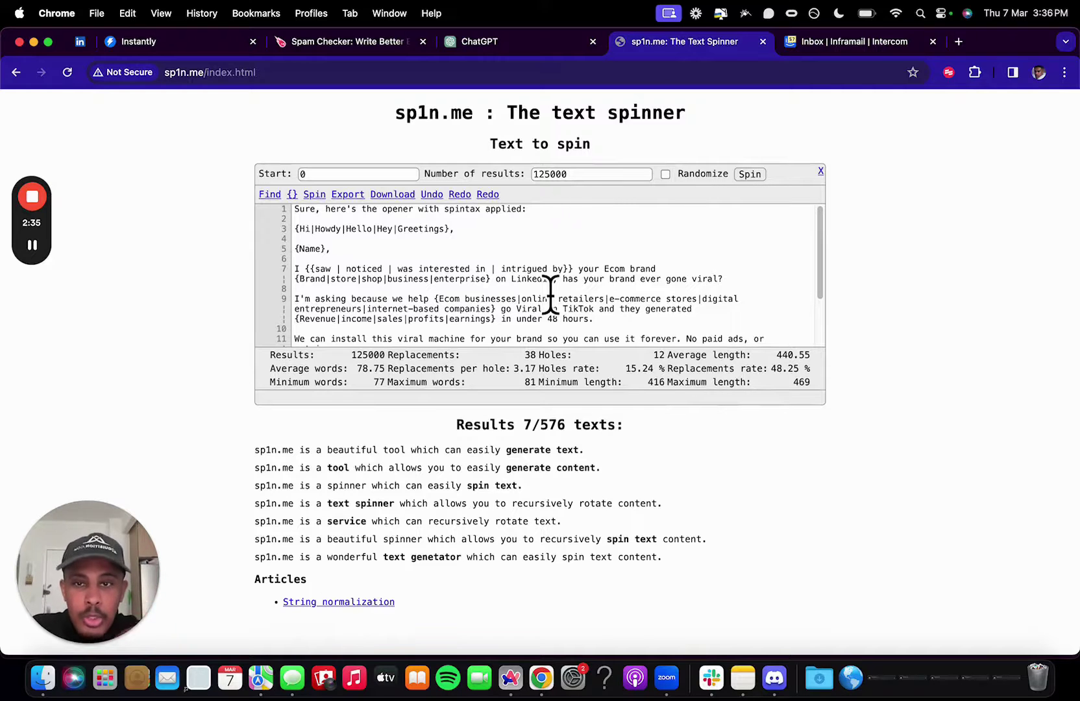
drag(552, 211, 176, 210)
key(BackSpace)
key(super+t)
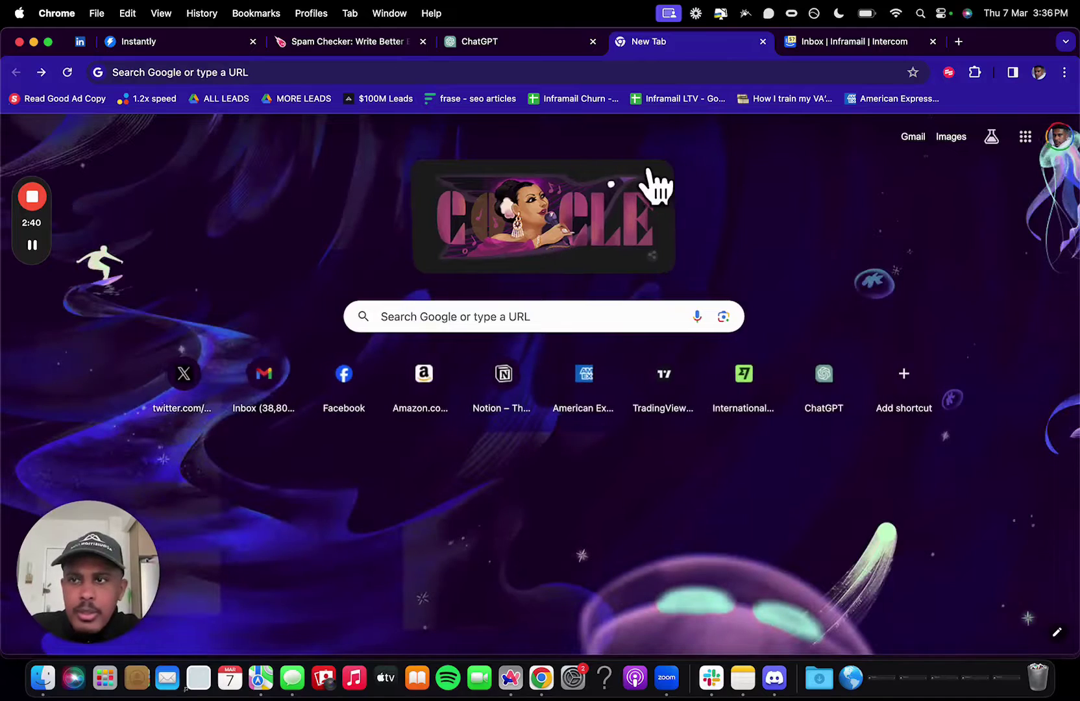
key(super+bracketright)
drag(418, 254, 249, 215)
drag(376, 244, 280, 208)
key(BackSpace)
Paste ChatGPT's latest spintax email into the sp1n.me spinner.
click(520, 41)
scroll(513, 403, down, 10)
drag(397, 246, 658, 545)
click(689, 42)
key(super+v)
Remove the extra sign-off alternatives and the |there|friend|buddy| options, leaving {Name}, on line 3.
scroll(370, 272, up, 3)
scroll(455, 325, down, 3)
drag(512, 343, 346, 343)
key(BackSpace)
scroll(342, 277, up, 2)
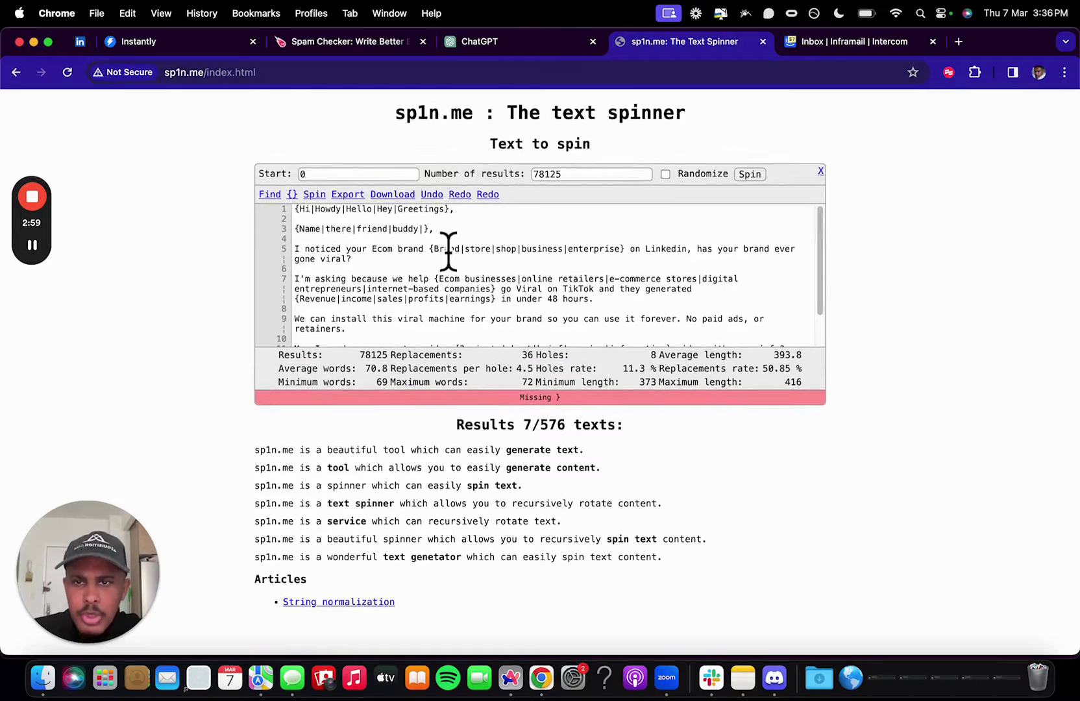
drag(423, 228, 320, 229)
key(BackSpace)
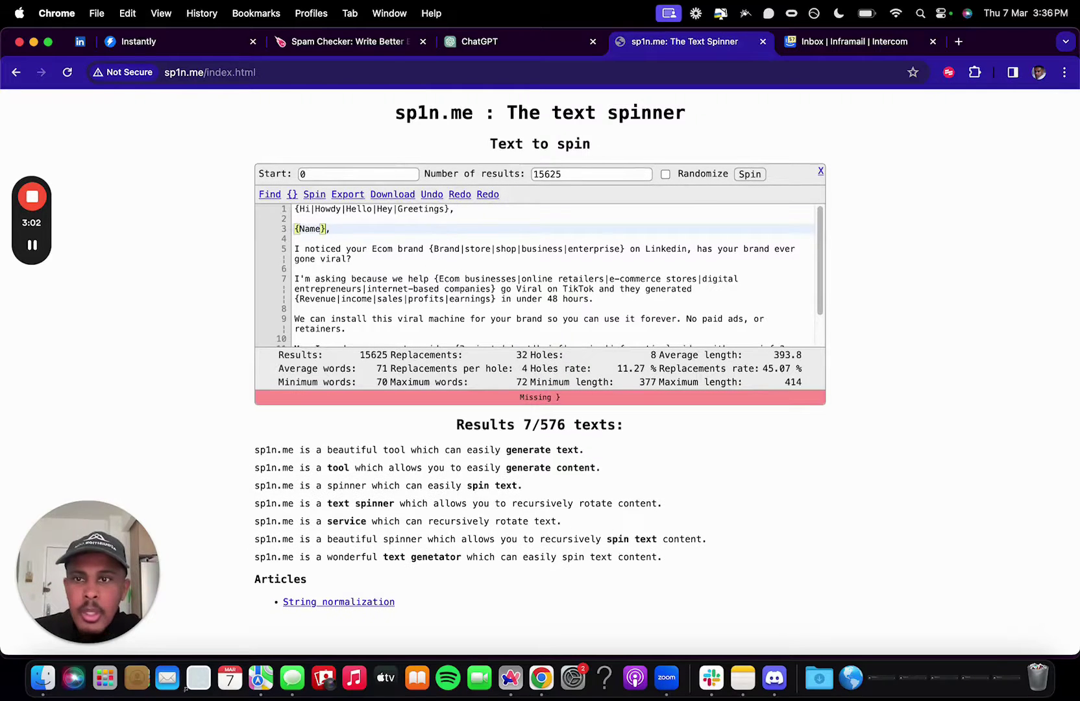
drag(383, 209, 468, 209)
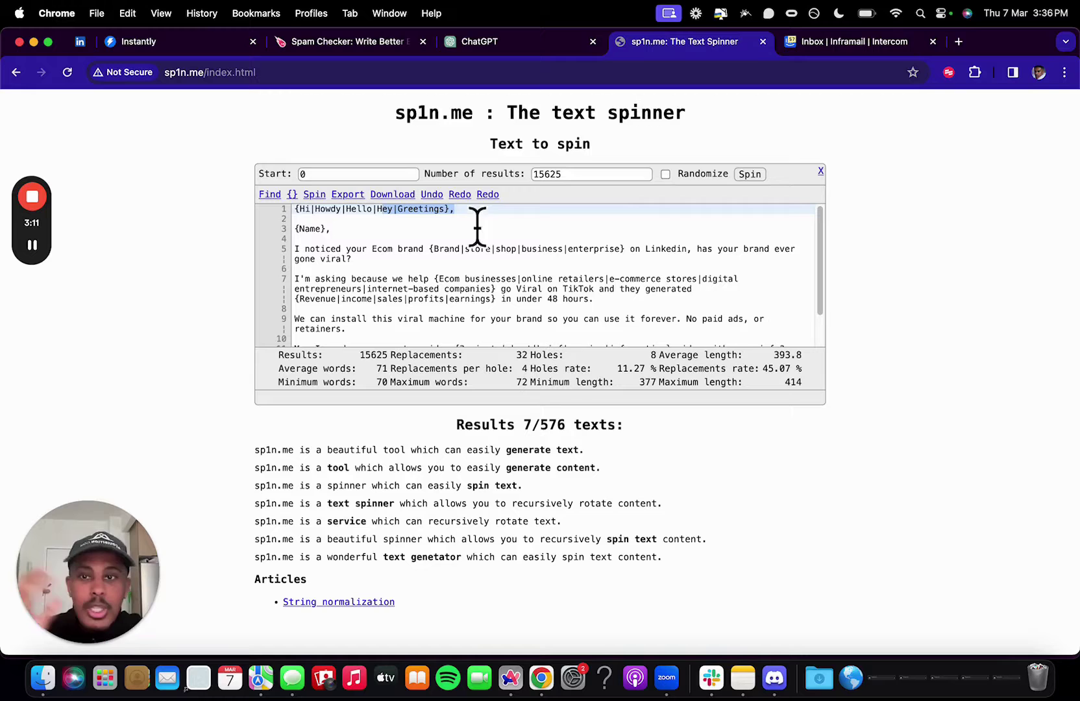
scroll(517, 286, down, 1)
scroll(501, 301, up, 1)
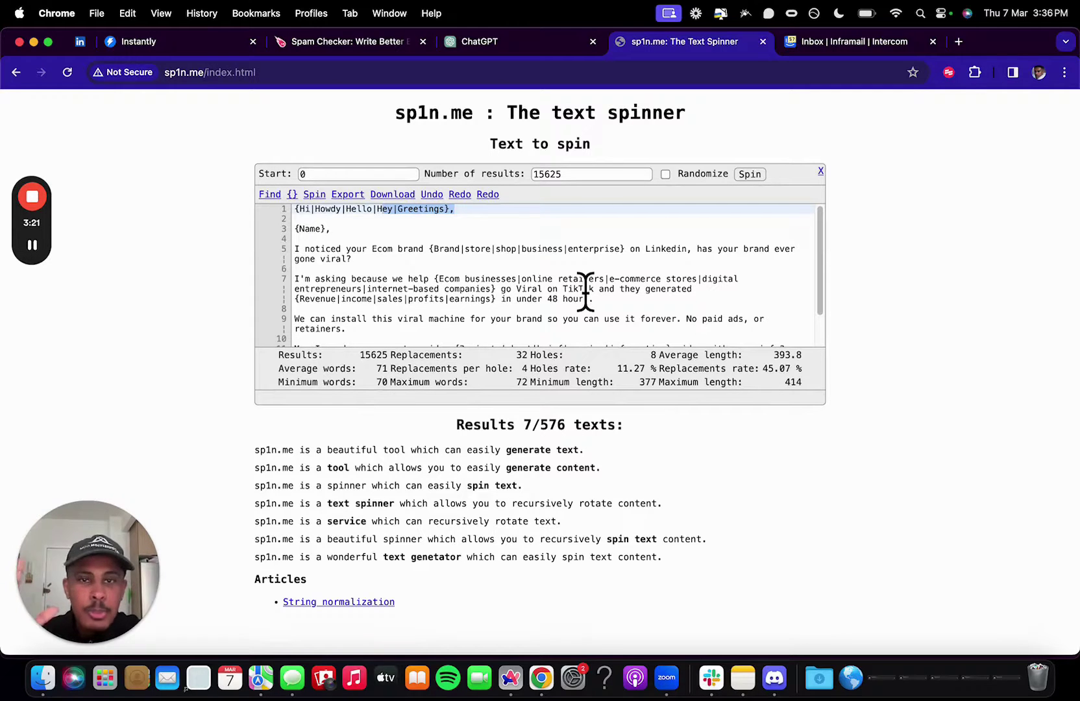
double_click(547, 174)
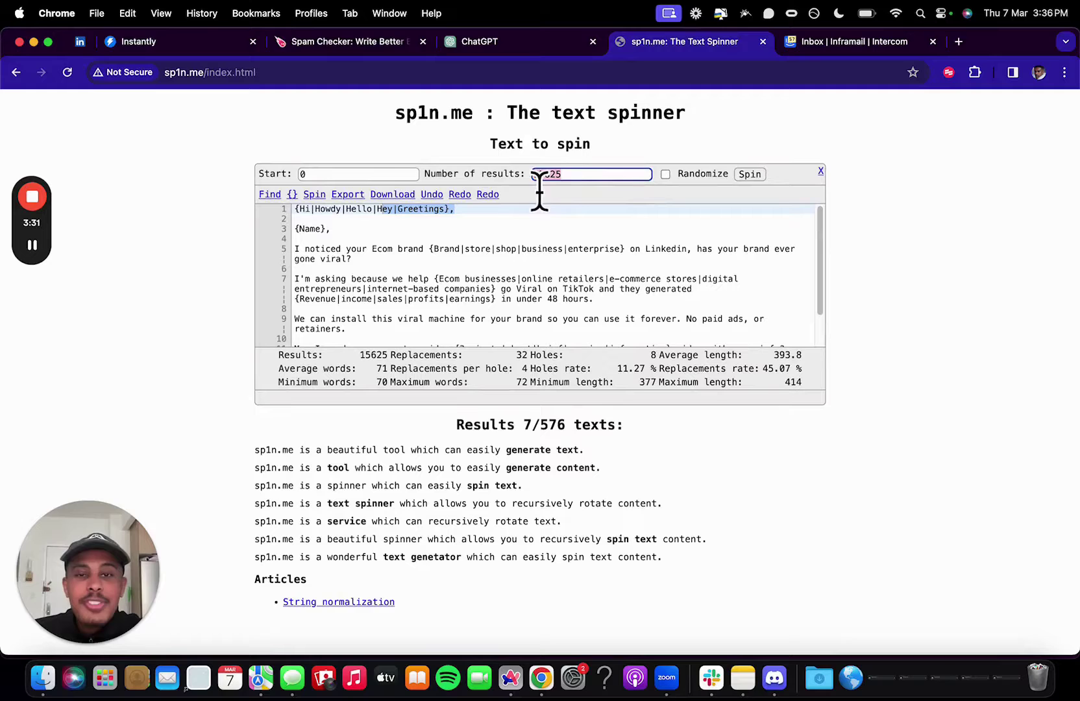
key(Right)
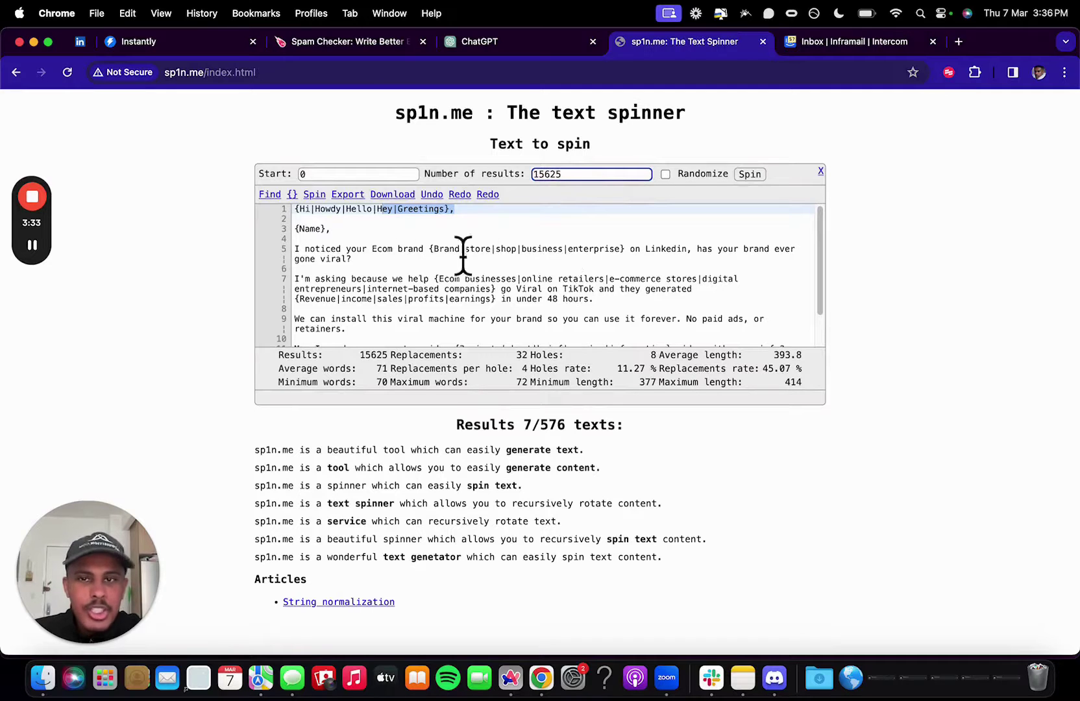
scroll(511, 285, down, 2)
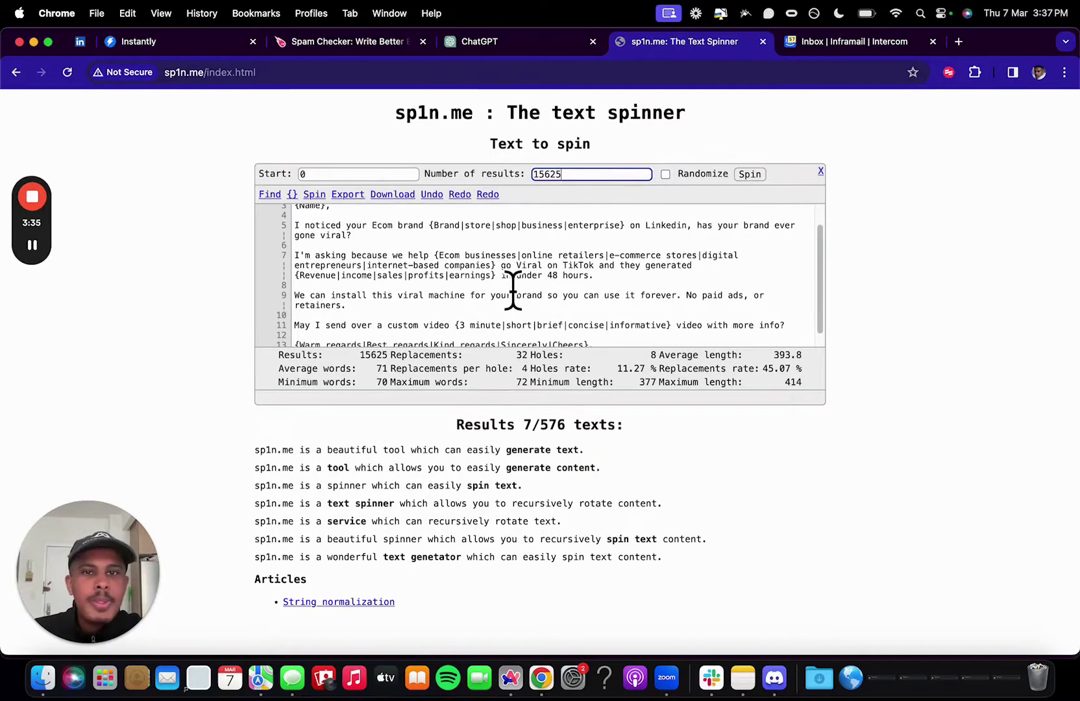
scroll(513, 292, down, 1)
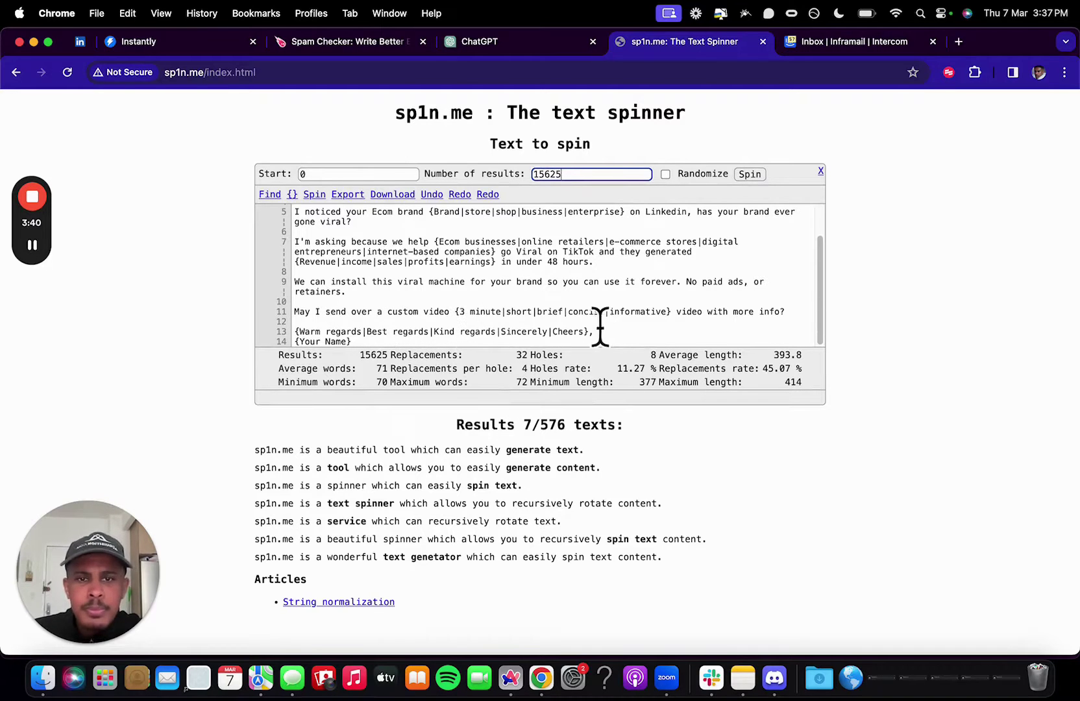
Wrap 'video' on line 11 as {{video | audit}}, raising results to 31250.
click(681, 313)
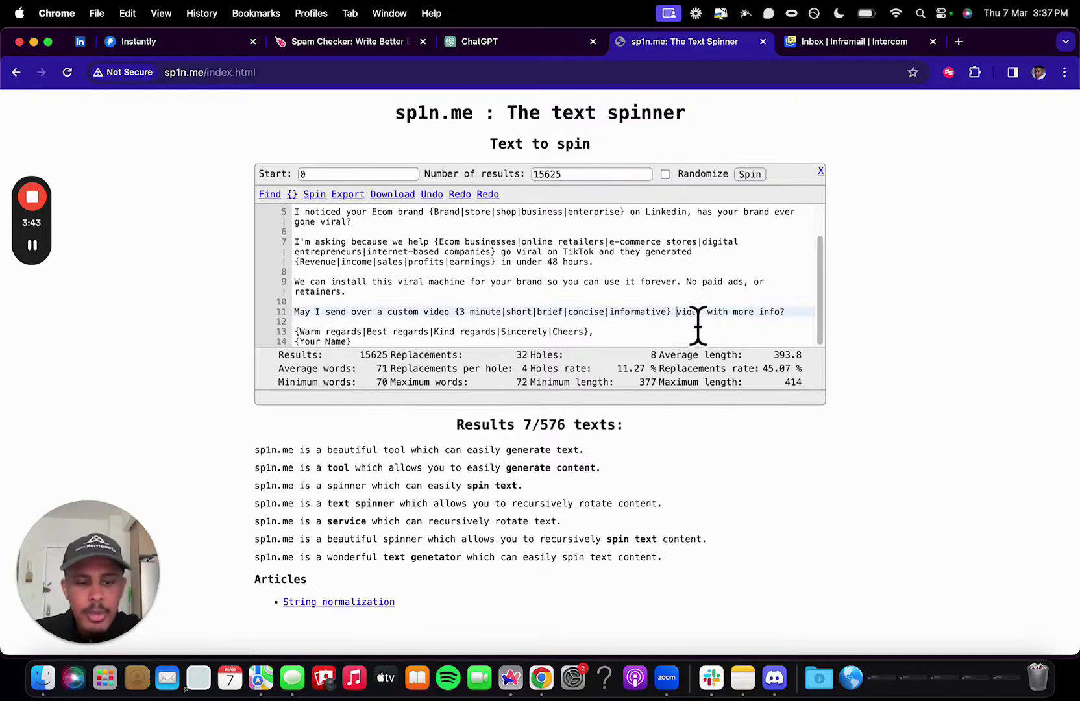
text({{)
key(BackSpace)
key(BackSpace)
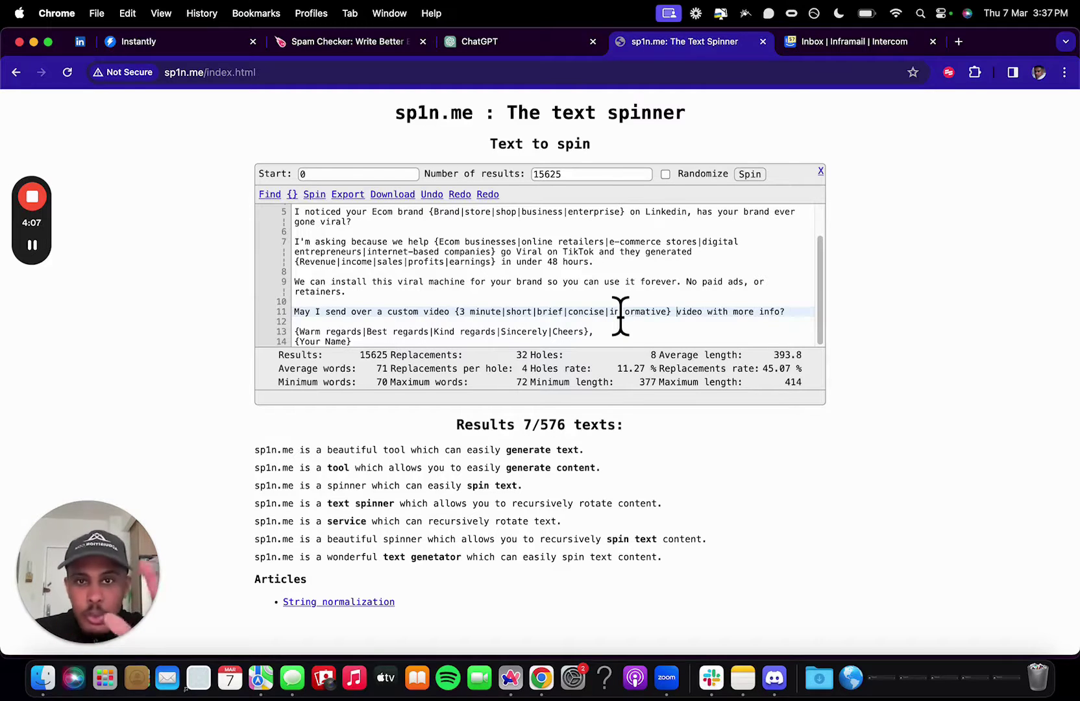
drag(588, 175, 513, 174)
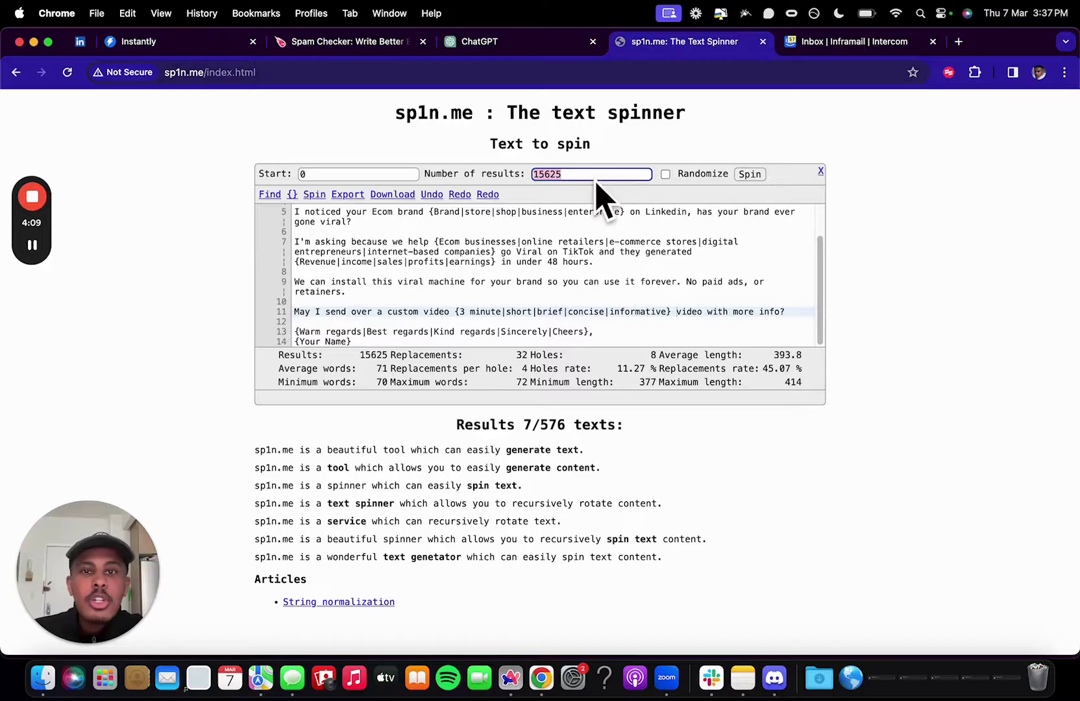
click(685, 327)
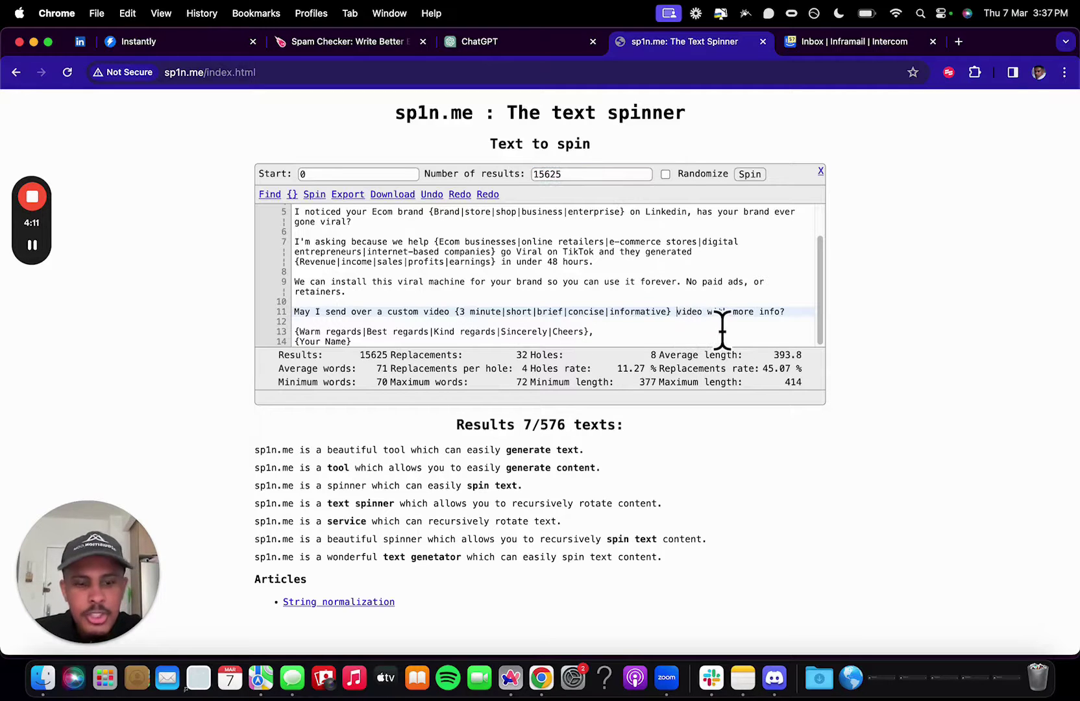
text({{)
click(714, 312)
text(| |)
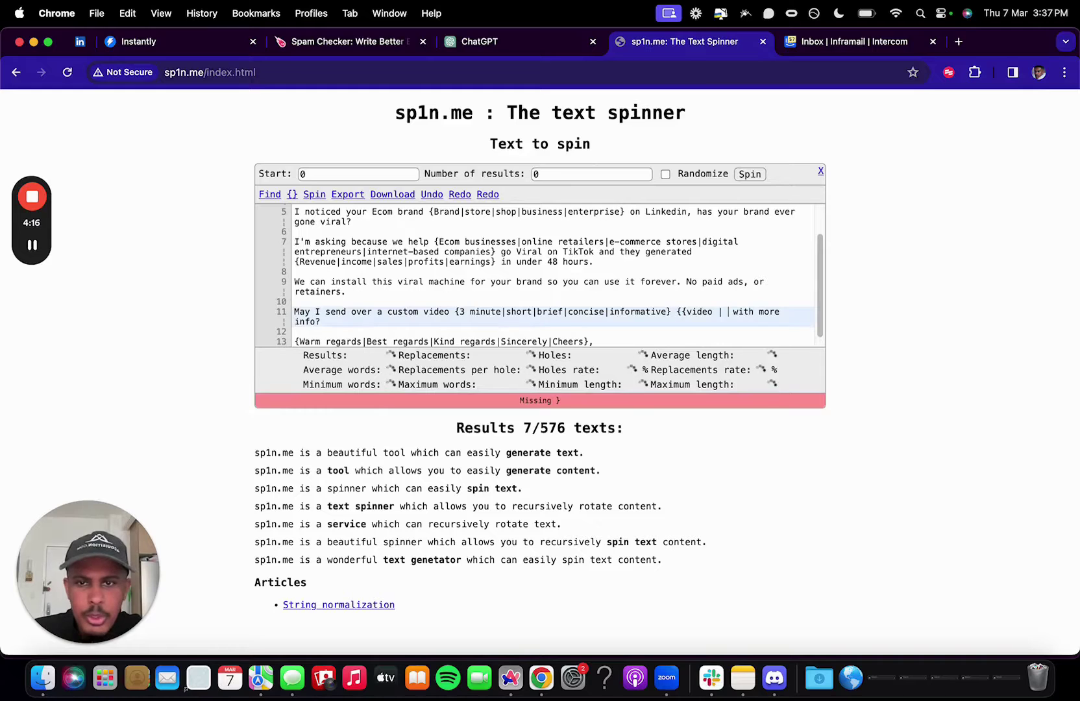
text(audit )
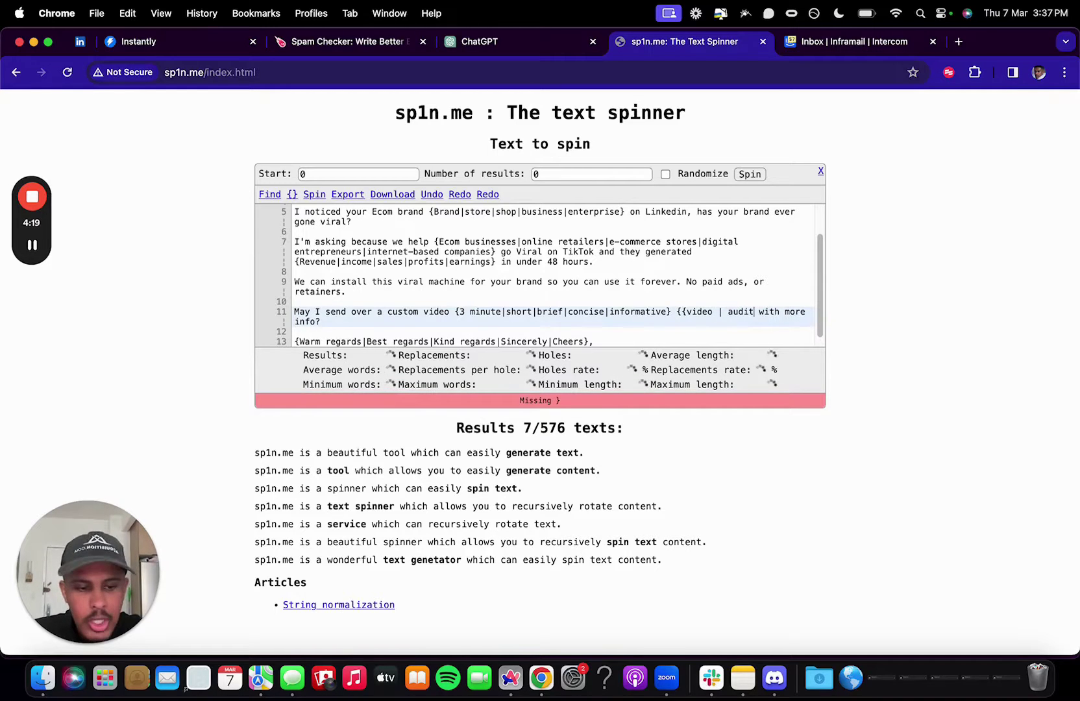
text(}})
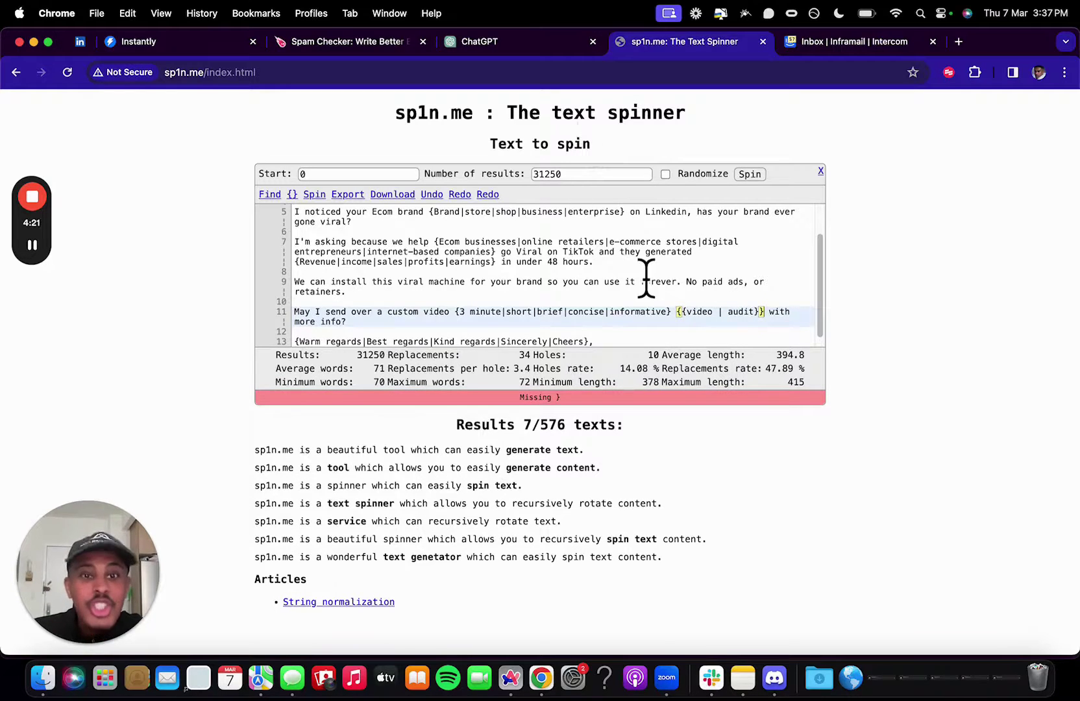
click(604, 175)
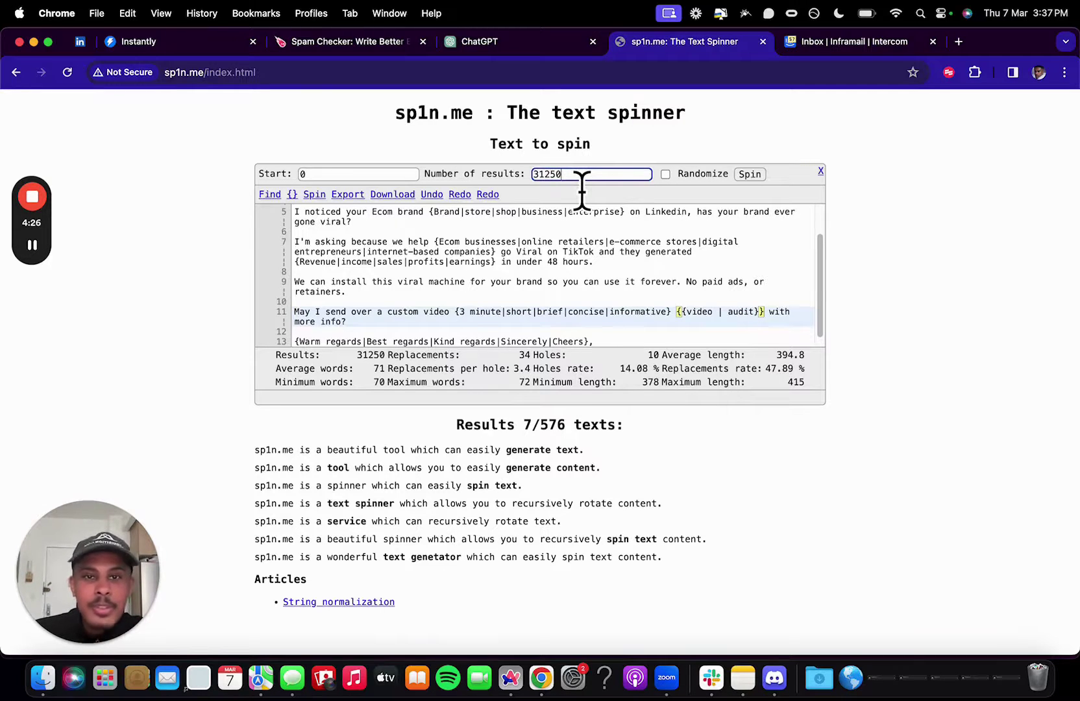
Wrap 'info' on line 11 as {{info | information}} and confirm 62500 results.
scroll(398, 318, down, 1)
click(320, 313)
text({{)
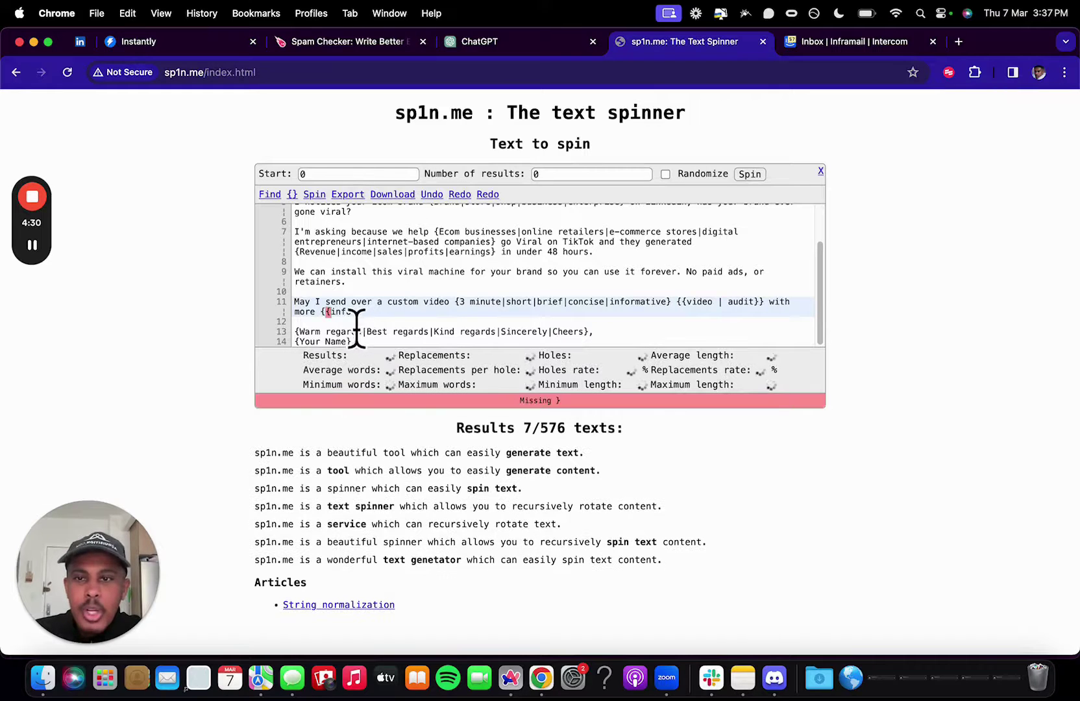
click(352, 312)
text(|)
text( information|)
key(BackSpace)
key(BackSpace)
text(}})
click(557, 174)
click(469, 313)
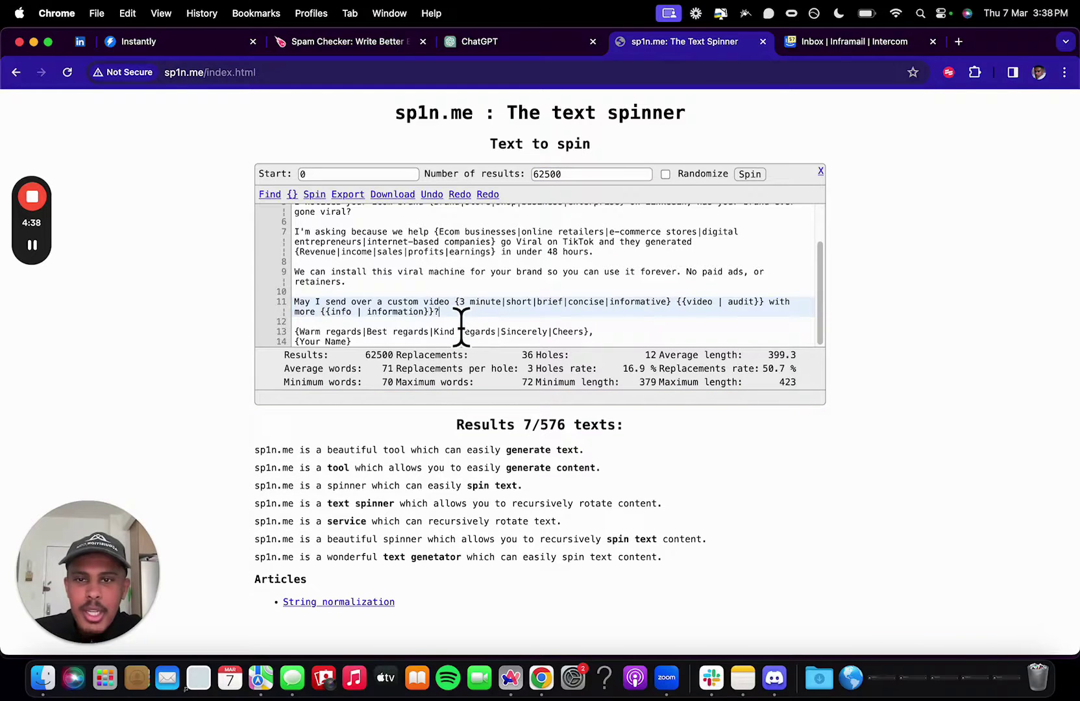
double_click(628, 177)
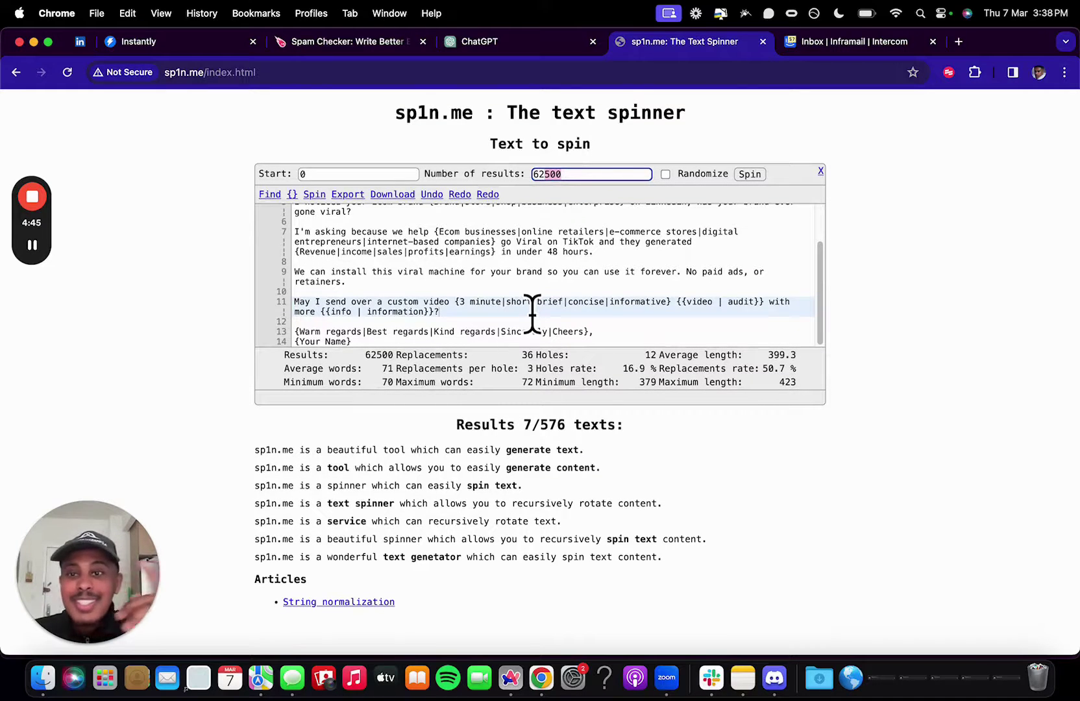
Add '| Best | Thanks | Best wishes' to the line 13 sign-off alternatives.
click(590, 335)
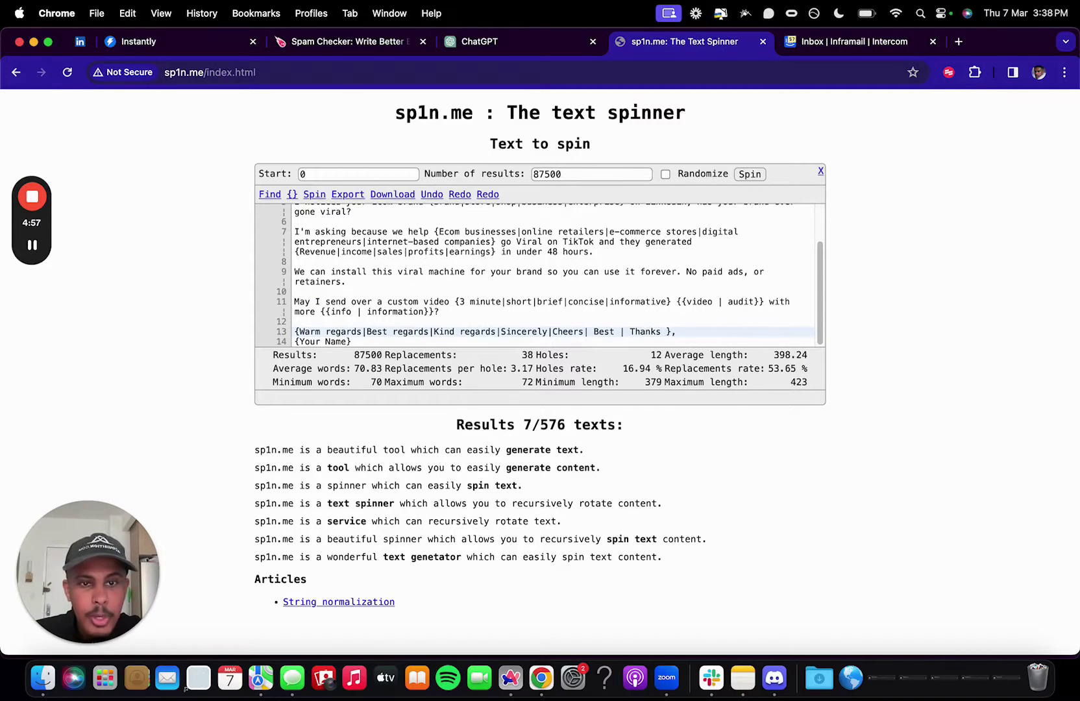
text(| Best wishes)
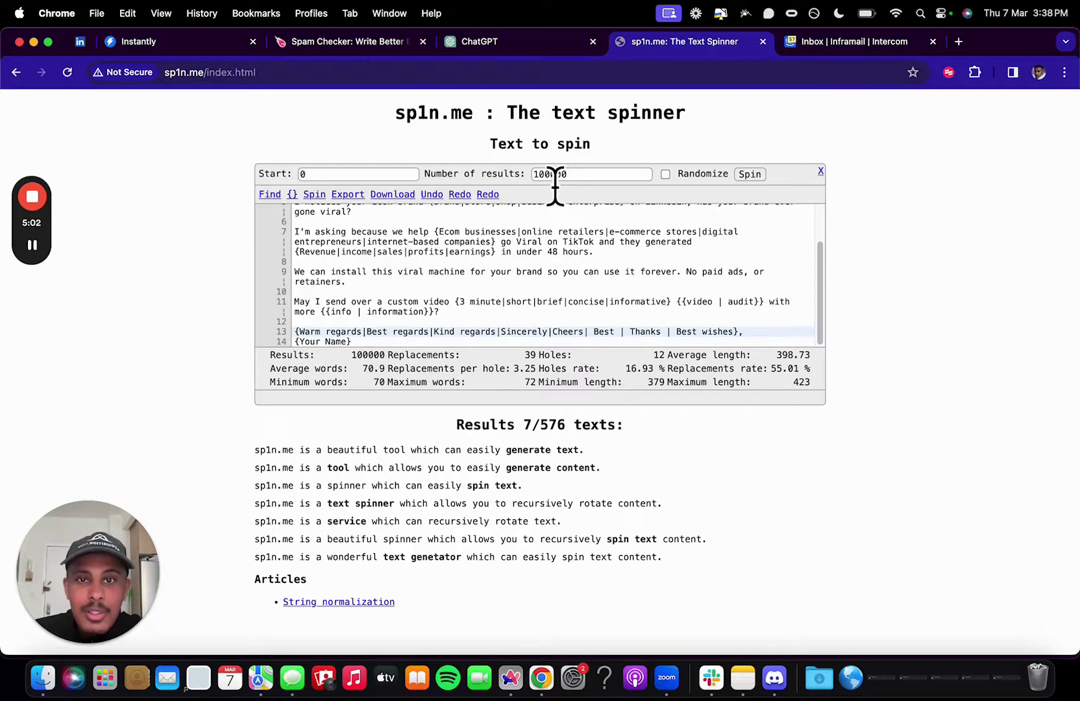
Remove the blank line so {Name}, joins the greeting spintax on line 1.
click(753, 333)
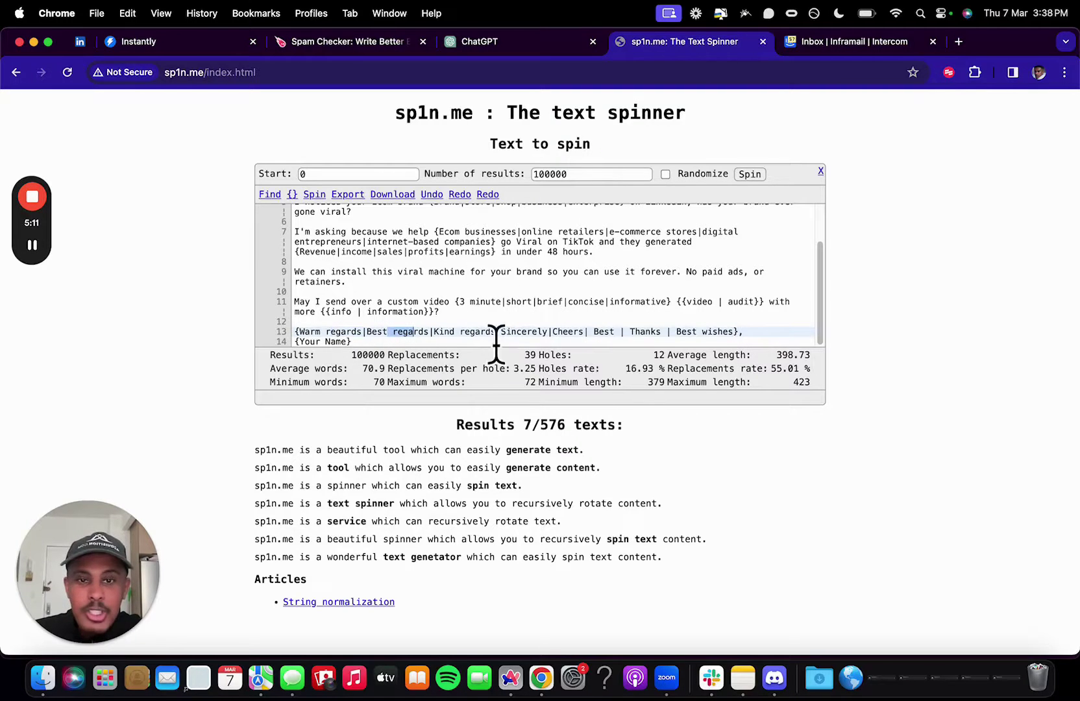
scroll(703, 302, up, 3)
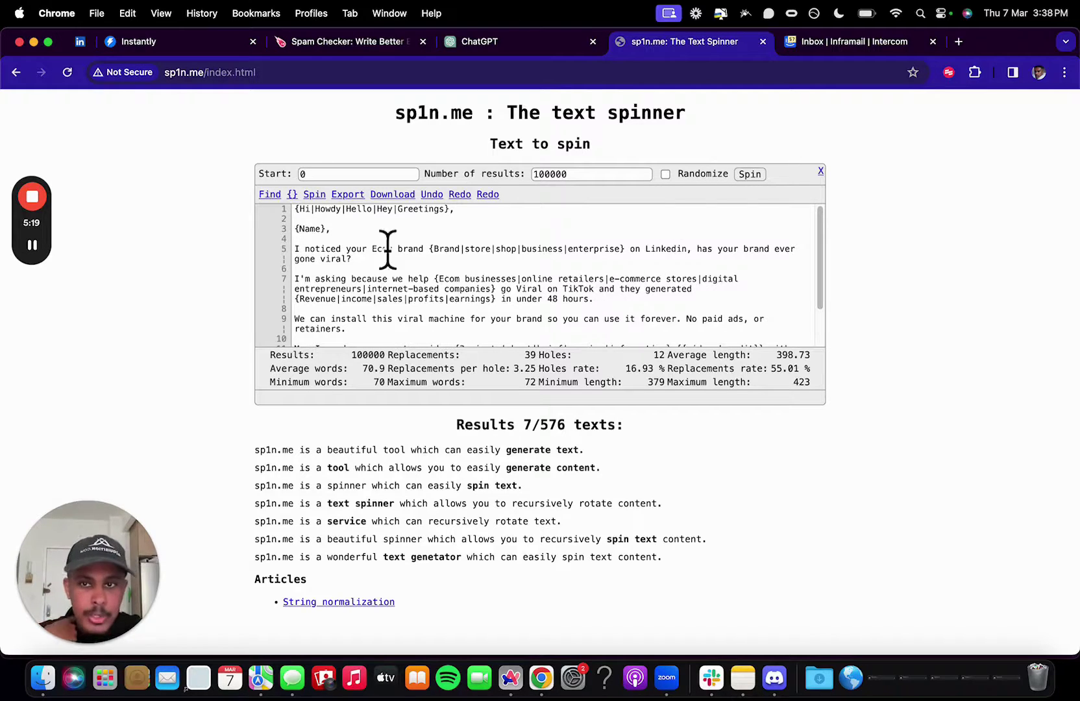
drag(296, 208, 334, 229)
click(349, 239)
key(BackSpace)
key(BackSpace)
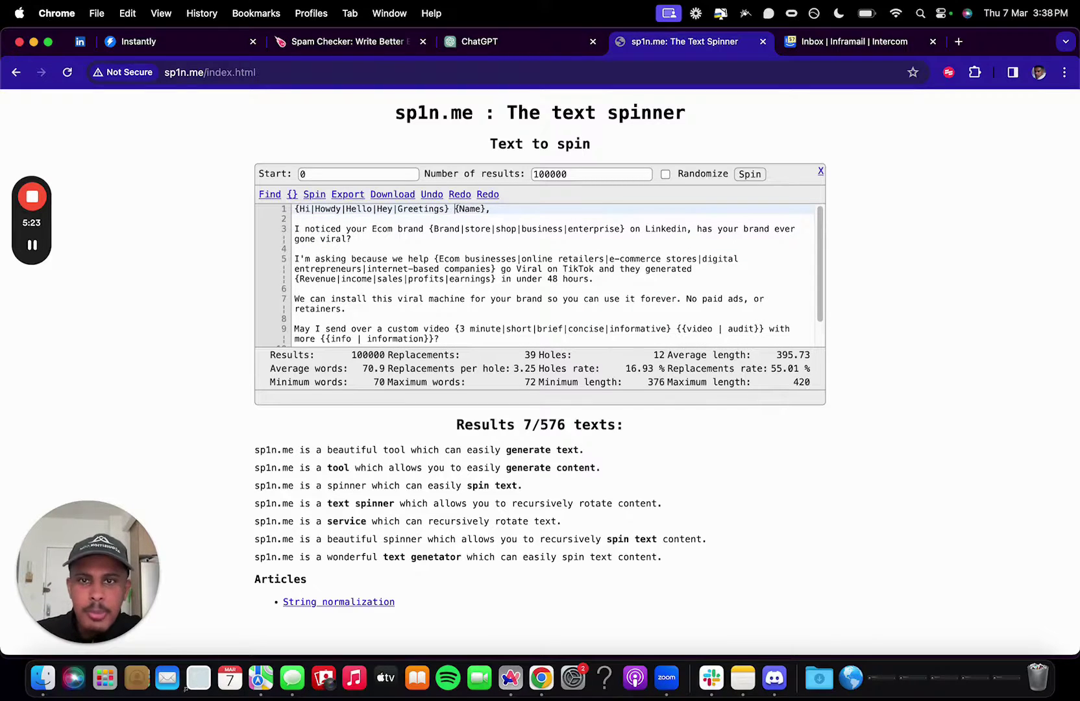
Copy the full spin text into Instantly's Step 1 email body.
drag(297, 209, 535, 429)
key(super+c)
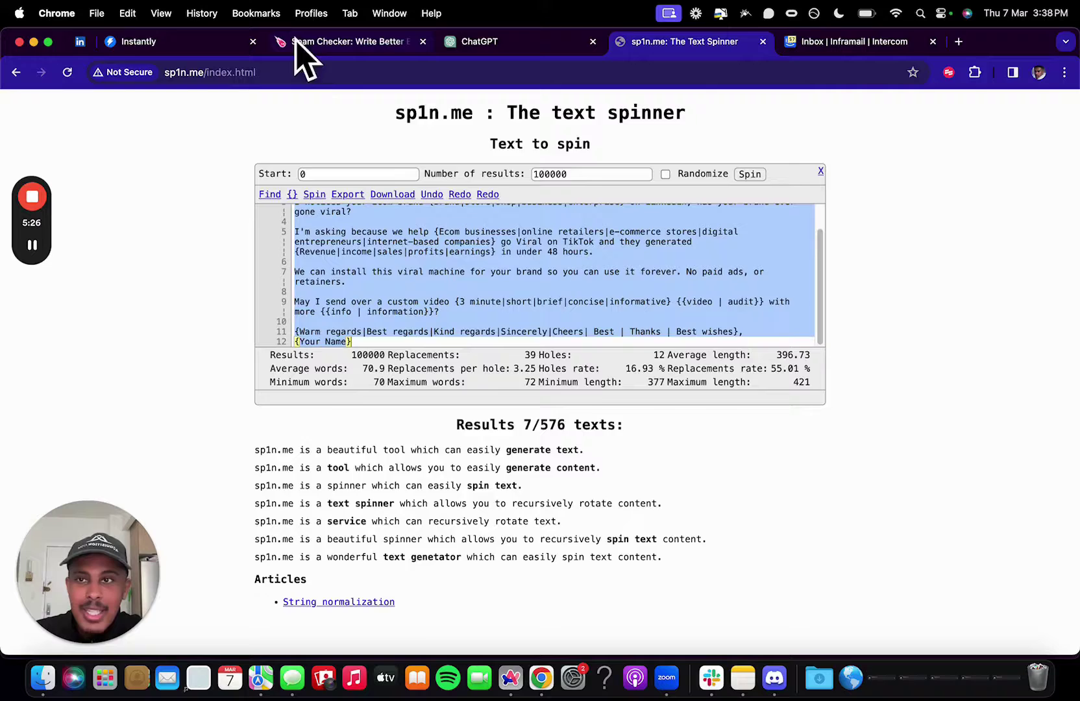
click(175, 41)
key(super+v)
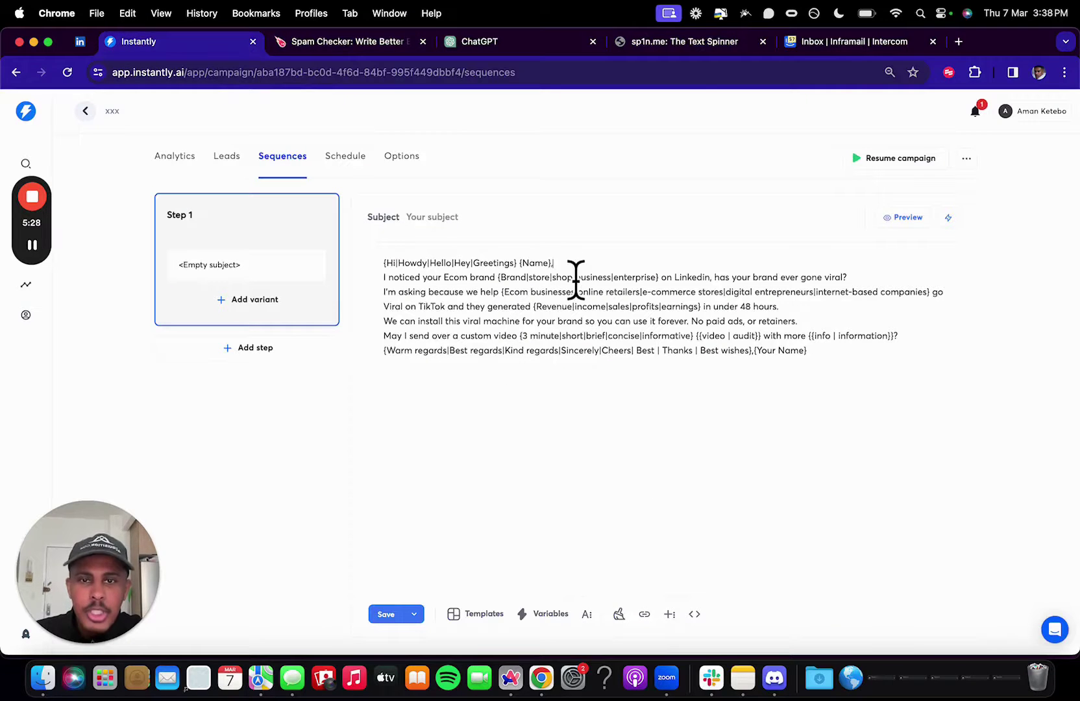
Add a blank line after the greeting, preview the email, and begin converting braces to double braces.
key(Return)
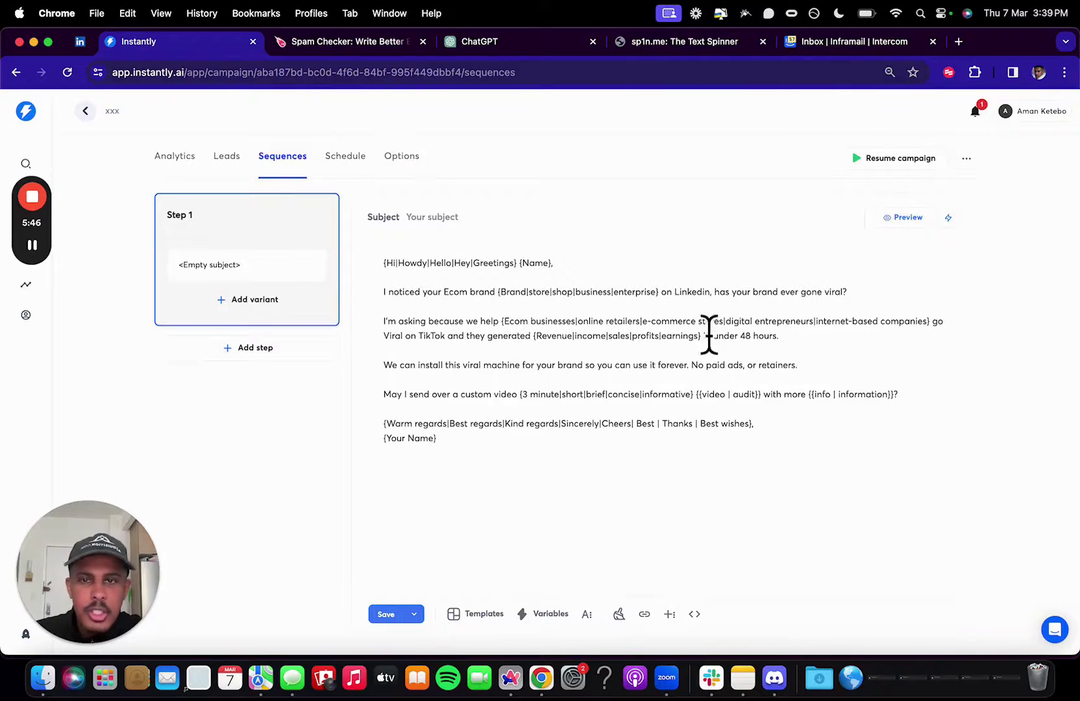
click(908, 218)
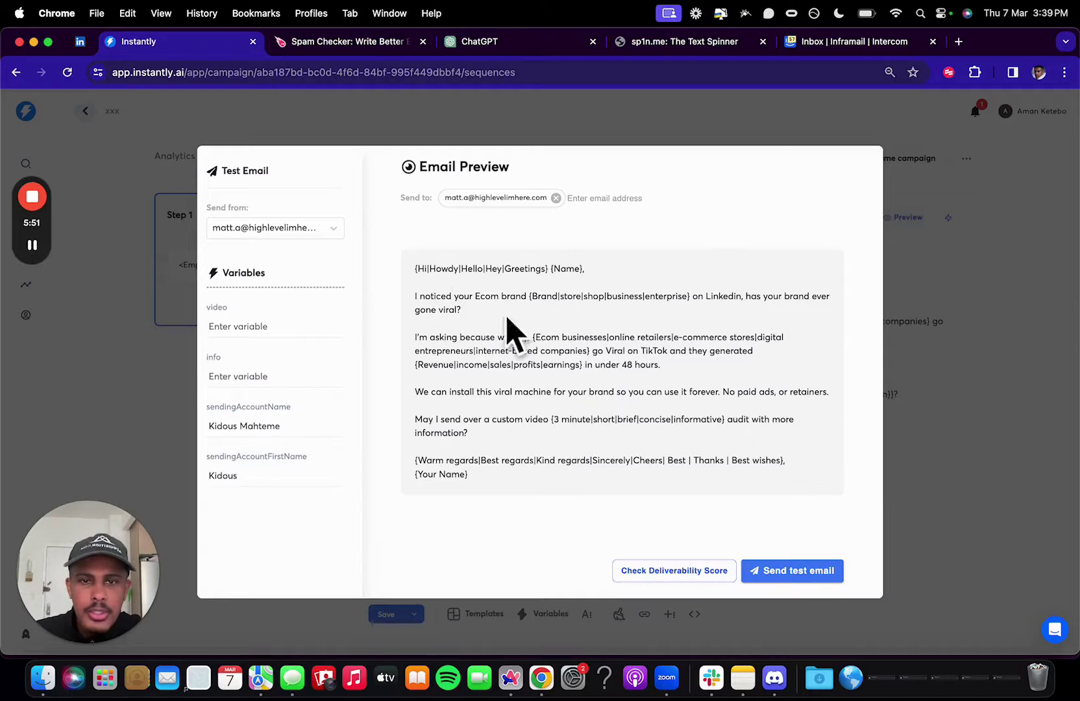
drag(429, 268, 724, 455)
click(945, 387)
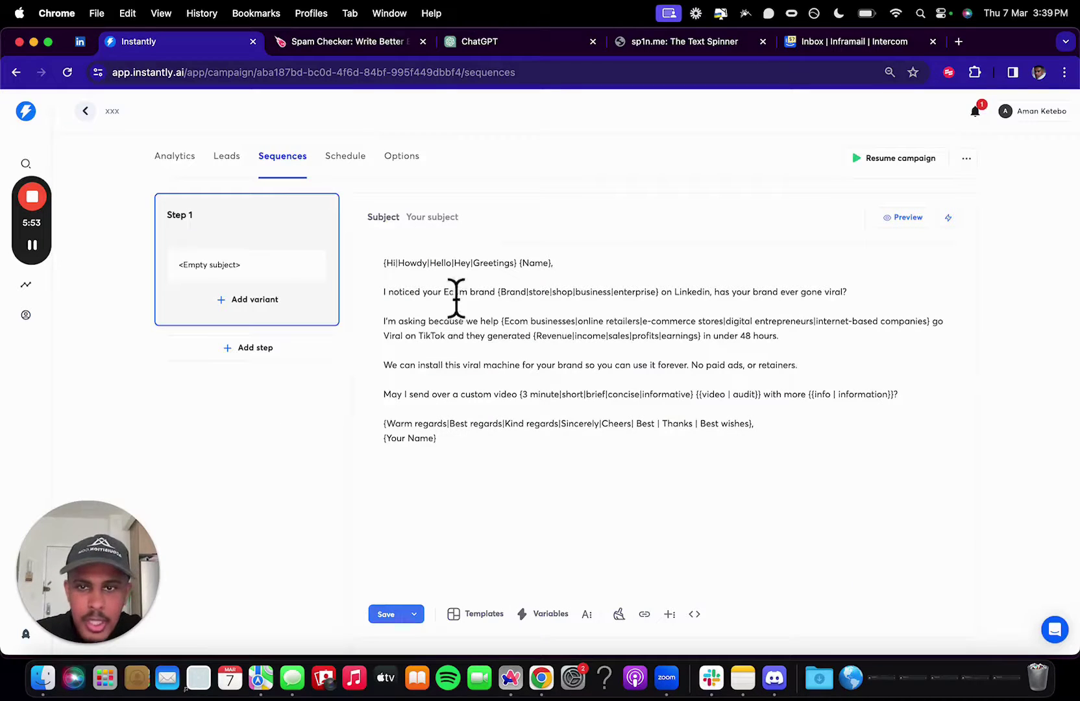
text({)
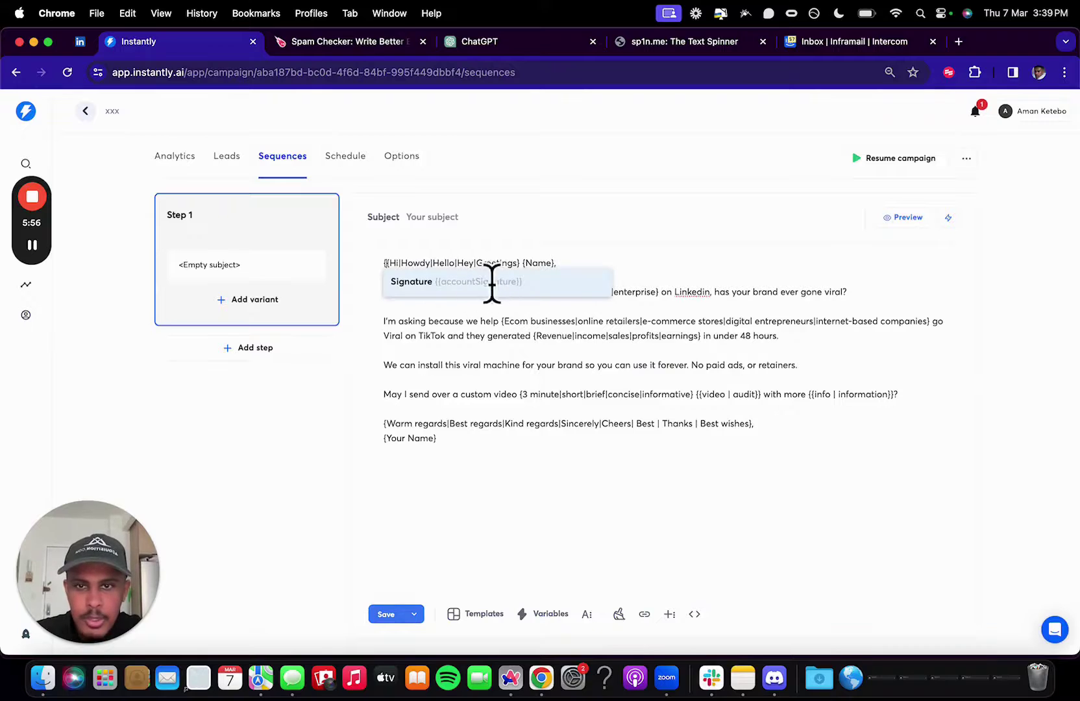
text(})
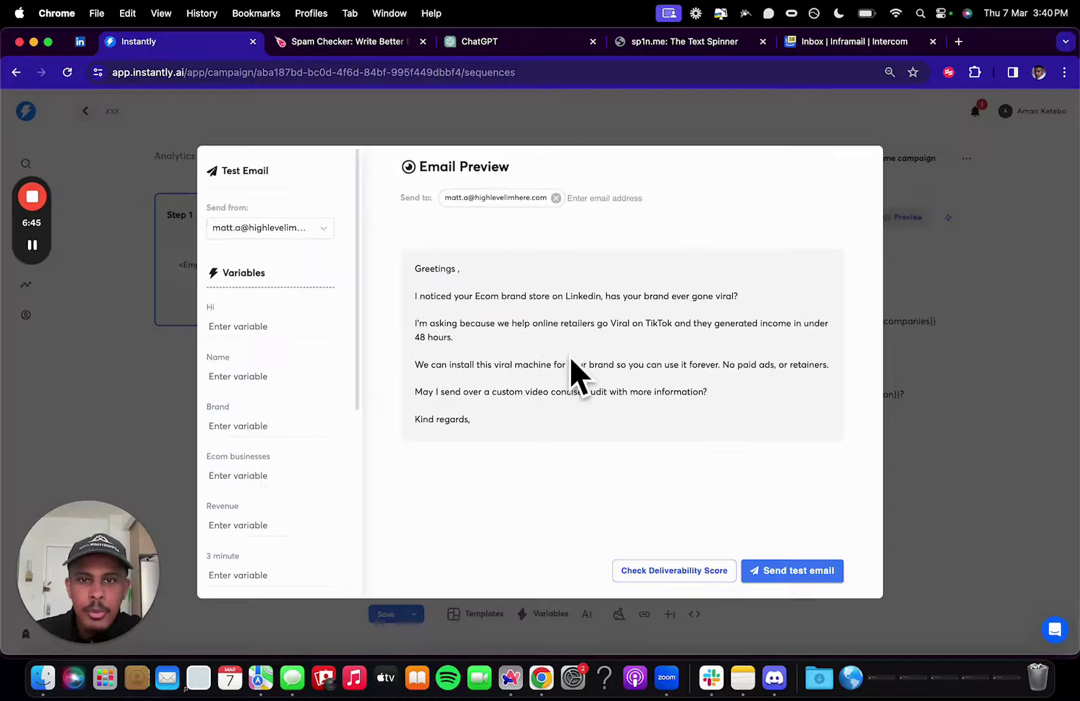
Preview the email repeatedly, checking spun words like Greetings and brand/store across variants.
click(904, 217)
drag(425, 268, 447, 270)
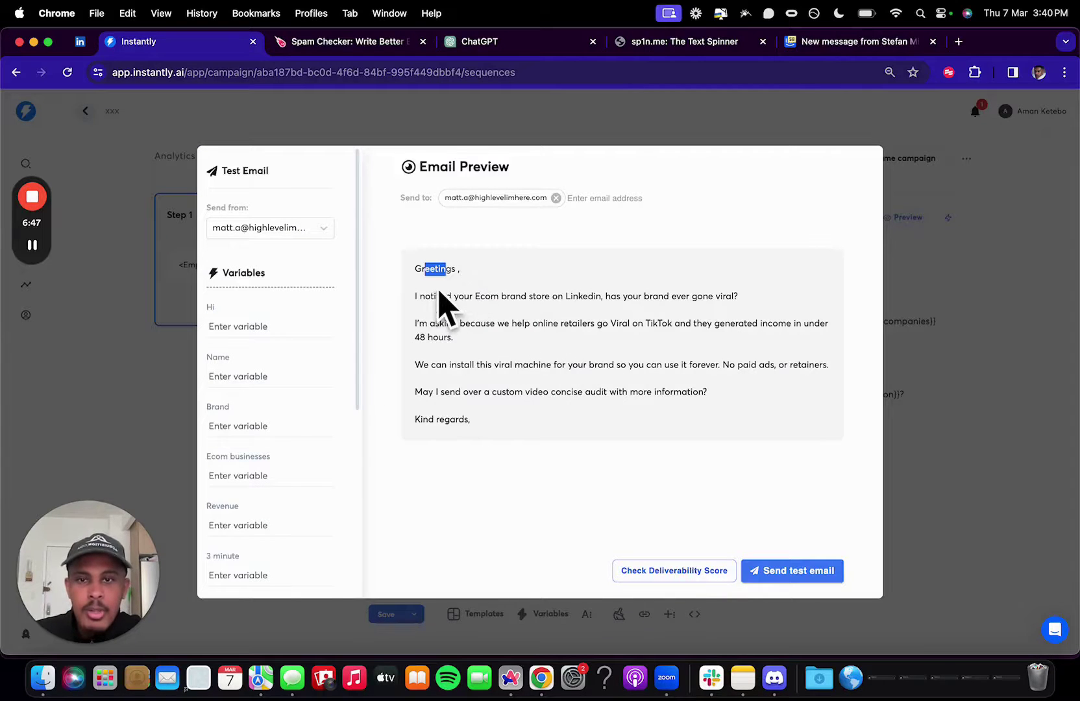
click(1008, 318)
click(906, 220)
click(907, 222)
click(907, 222)
click(915, 272)
click(905, 221)
click(991, 310)
click(903, 219)
click(968, 301)
click(904, 220)
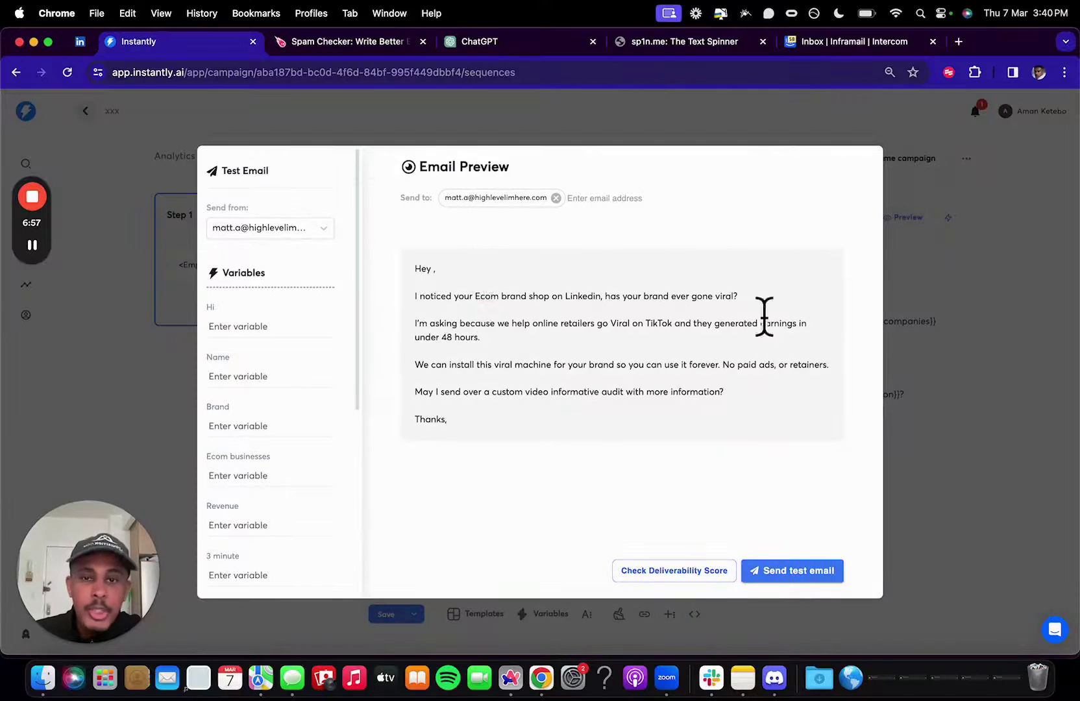
double_click(509, 313)
click(500, 314)
drag(523, 313, 560, 297)
click(898, 306)
click(903, 220)
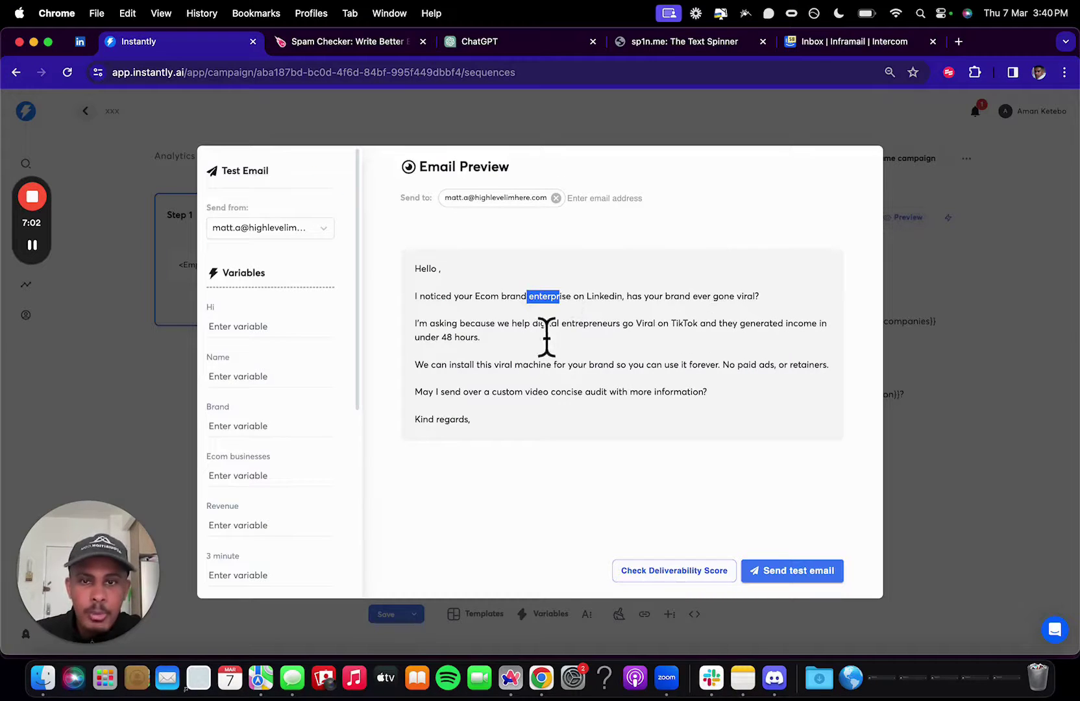
click(908, 328)
click(903, 220)
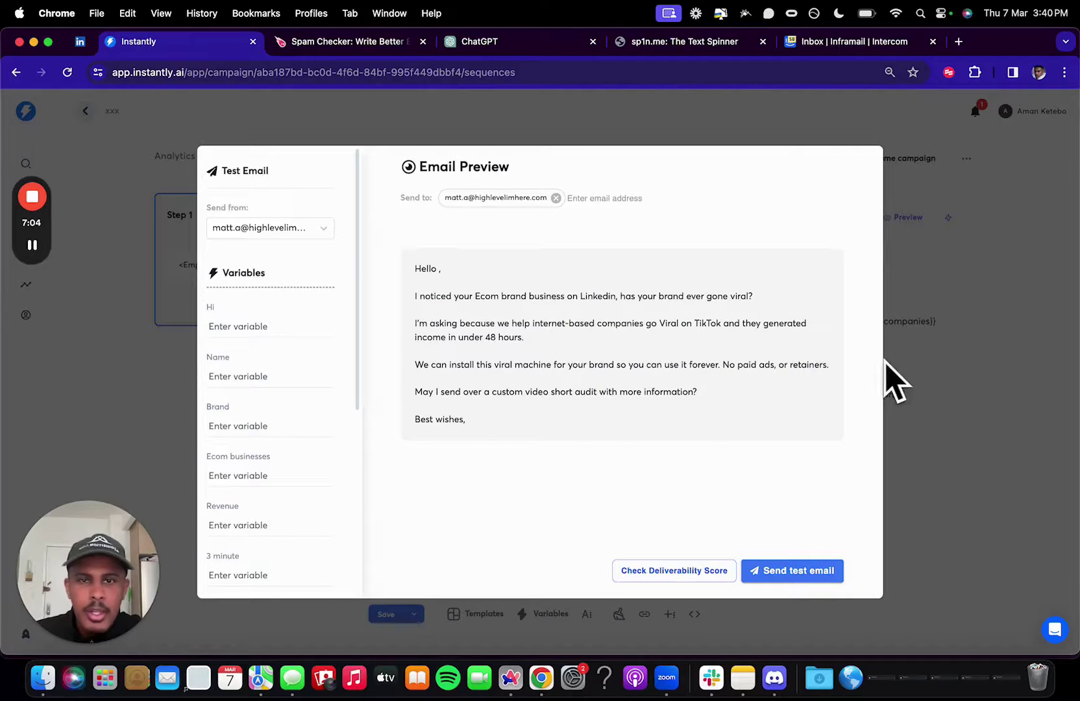
click(935, 367)
click(904, 220)
click(912, 273)
click(903, 219)
Delete the fixed word 'brand' after 'Ecom' and change the Brand option to Ecom.
click(904, 361)
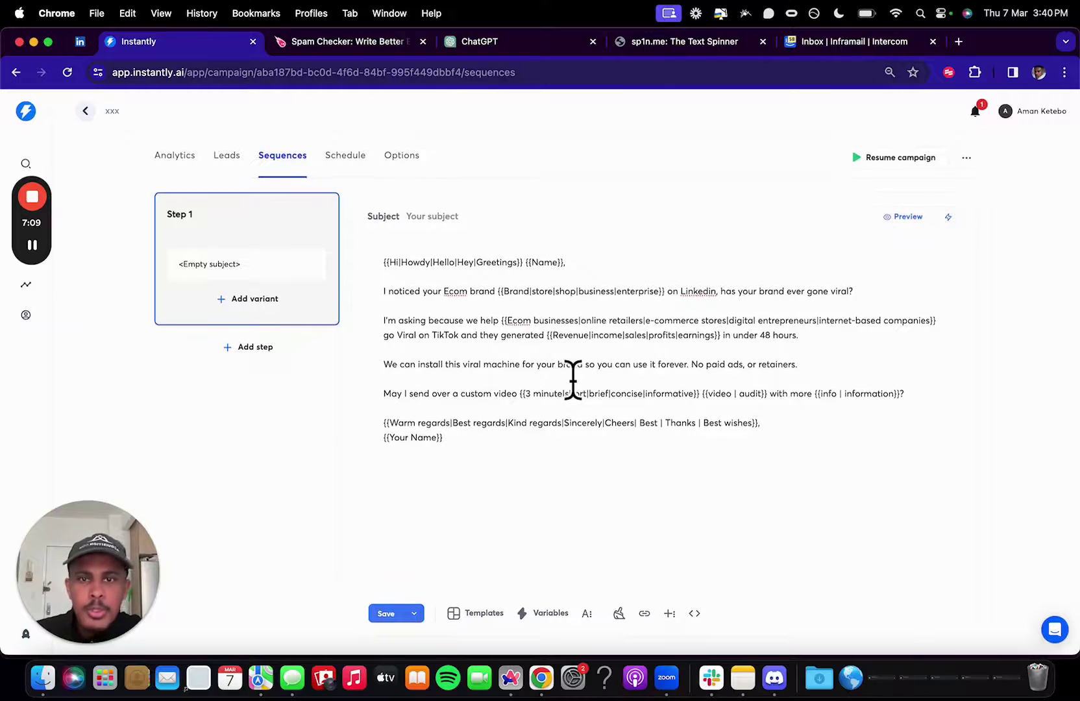
click(494, 292)
key(BackSpace)
key(BackSpace)
key(BackSpace)
key(BackSpace)
key(BackSpace)
key(BackSpace)
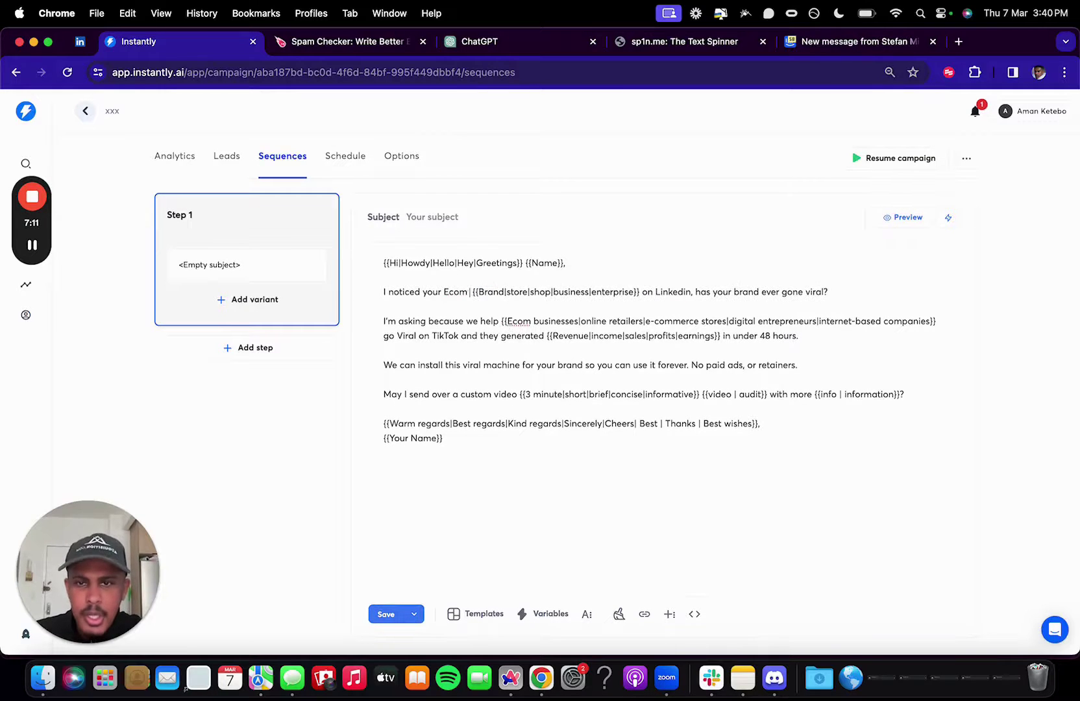
double_click(489, 292)
text(Ecom)
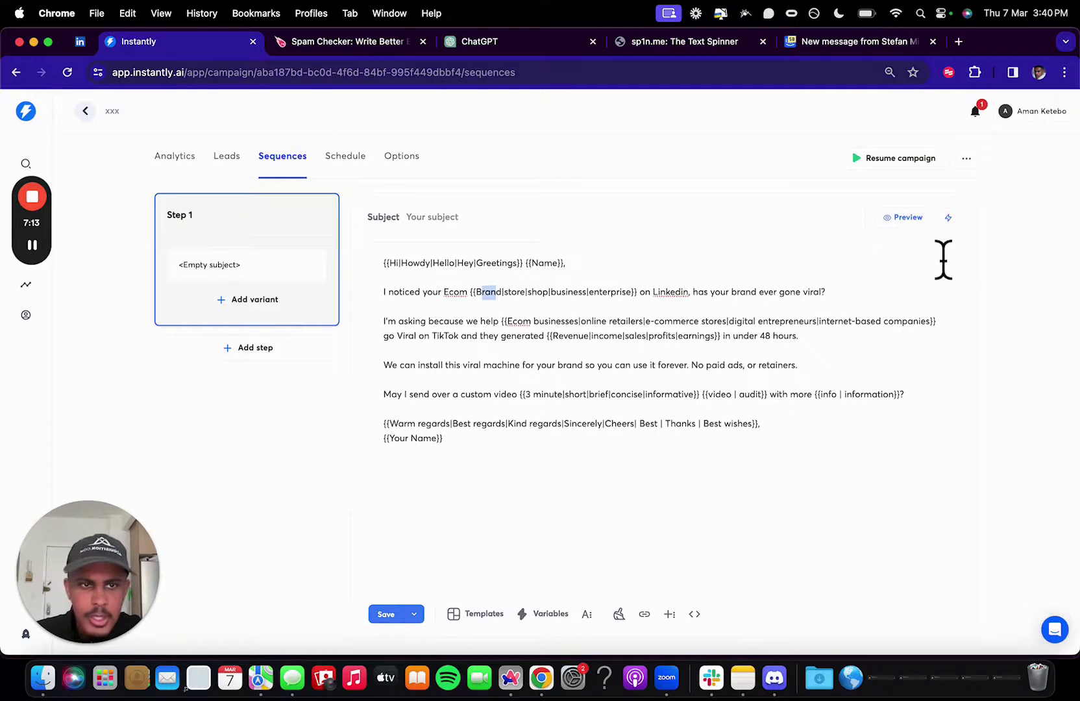
Preview several variants of the edited email, then select the whole body text.
click(902, 217)
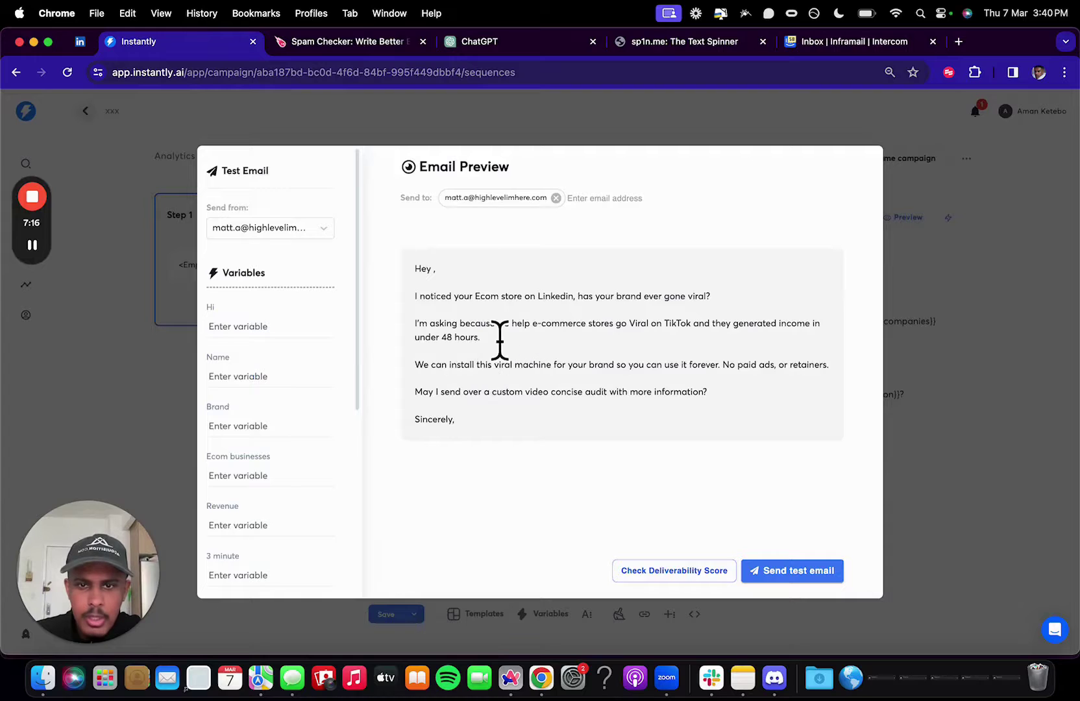
click(949, 357)
click(902, 218)
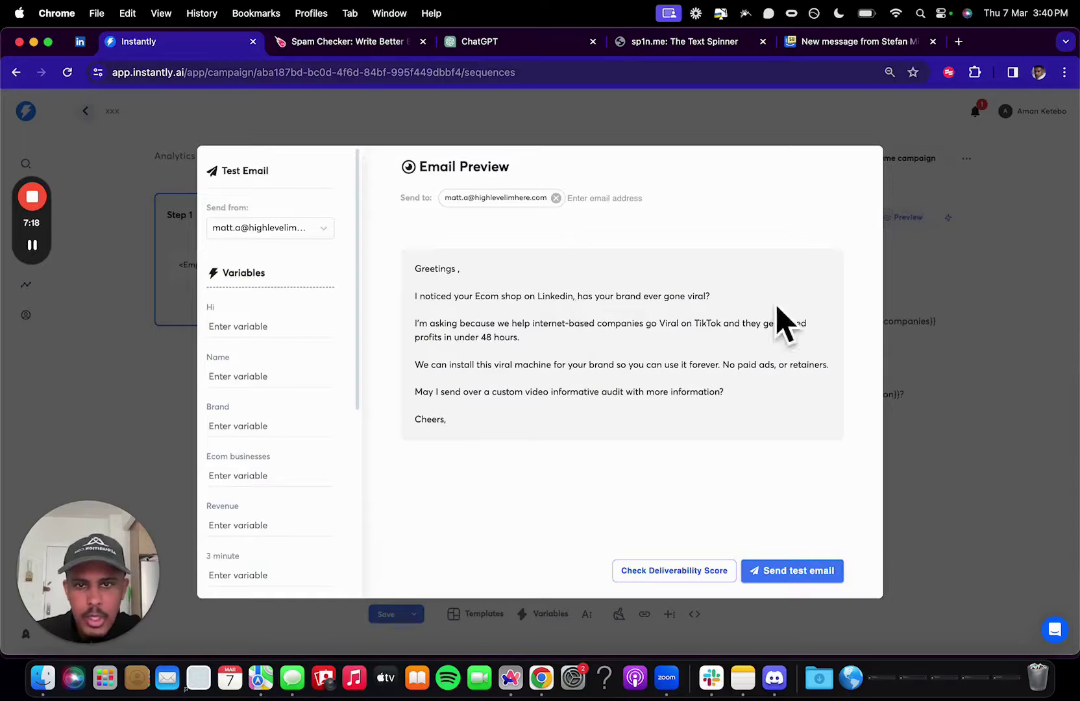
click(957, 305)
click(902, 217)
click(951, 357)
click(882, 218)
click(938, 302)
click(899, 219)
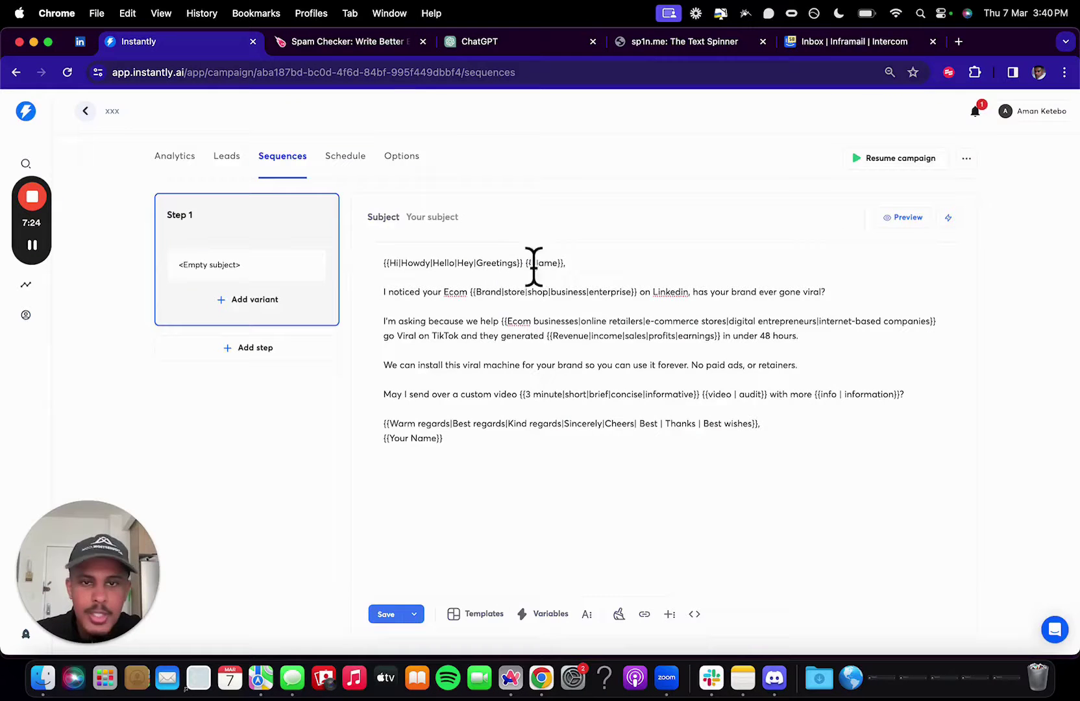
click(928, 354)
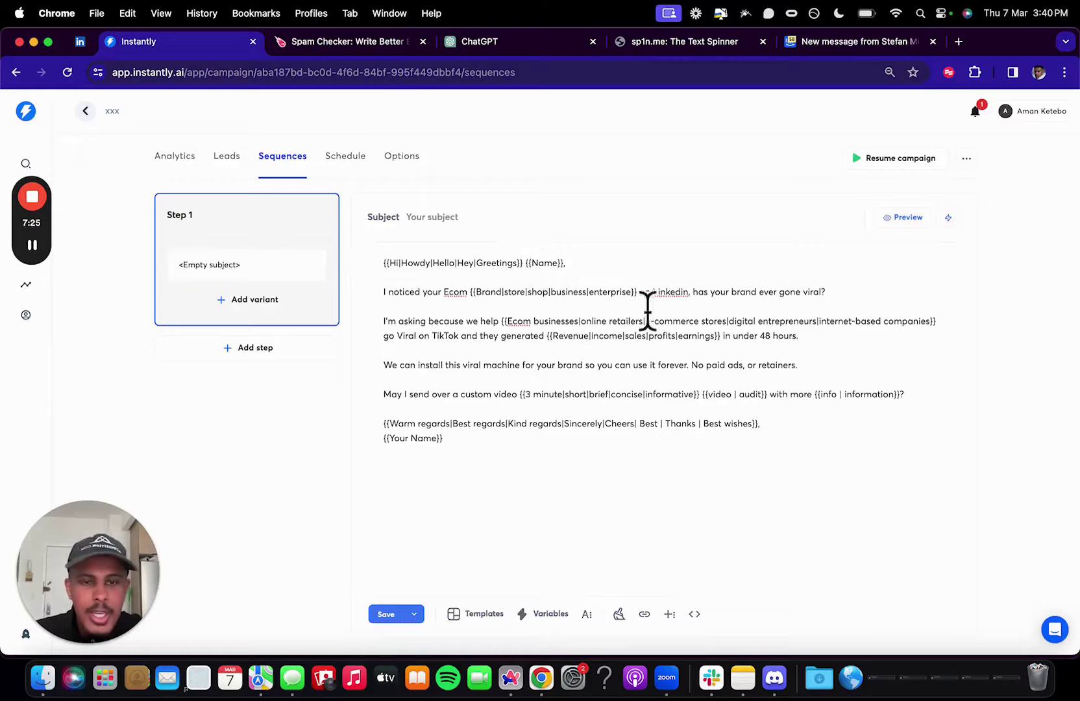
drag(403, 439, 374, 297)
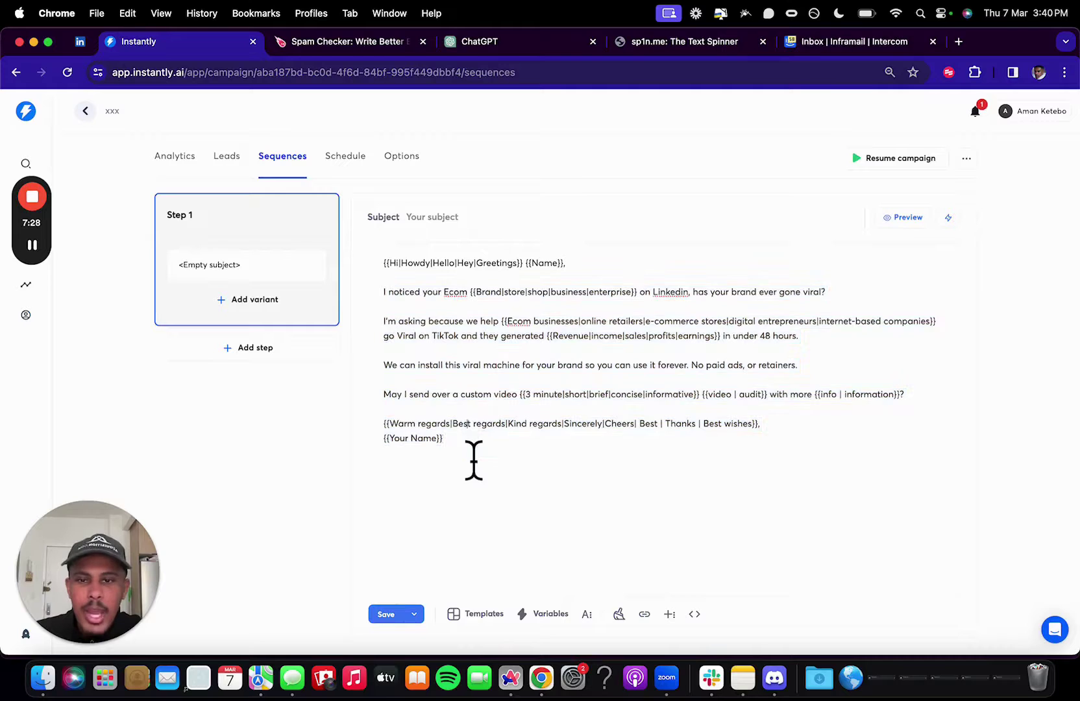
drag(475, 459, 383, 259)
key(super+c)
Replace the sp1n.me spin text with the double-brace email and select the Number of results value.
click(659, 41)
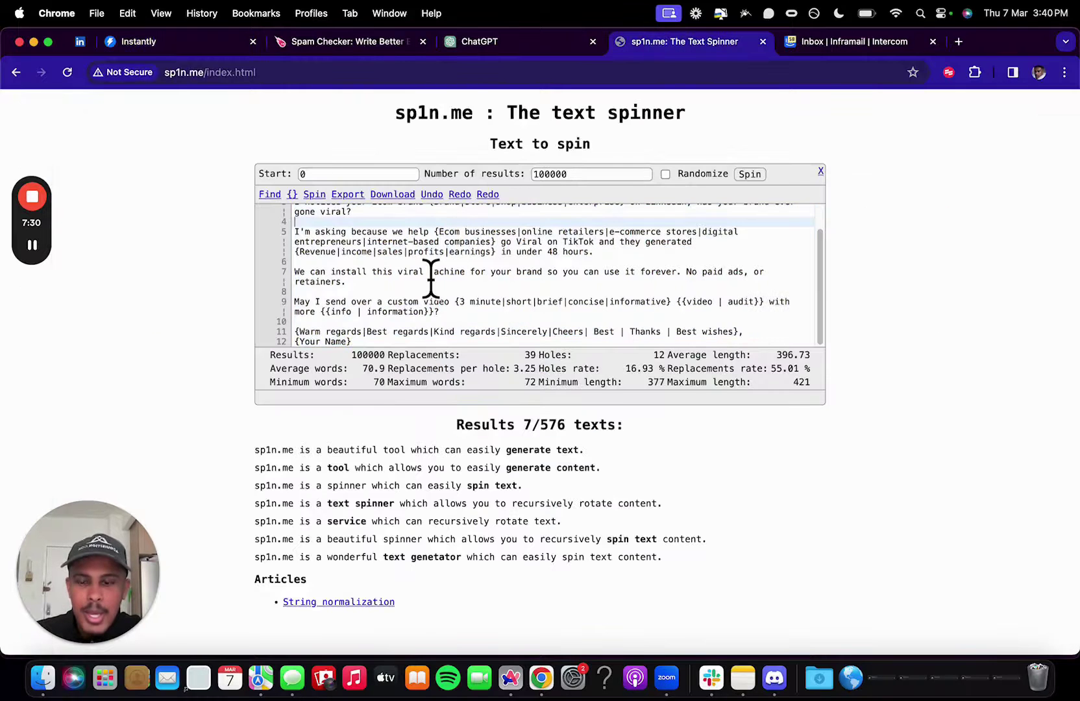
key(BackSpace)
key(super+v)
double_click(559, 175)
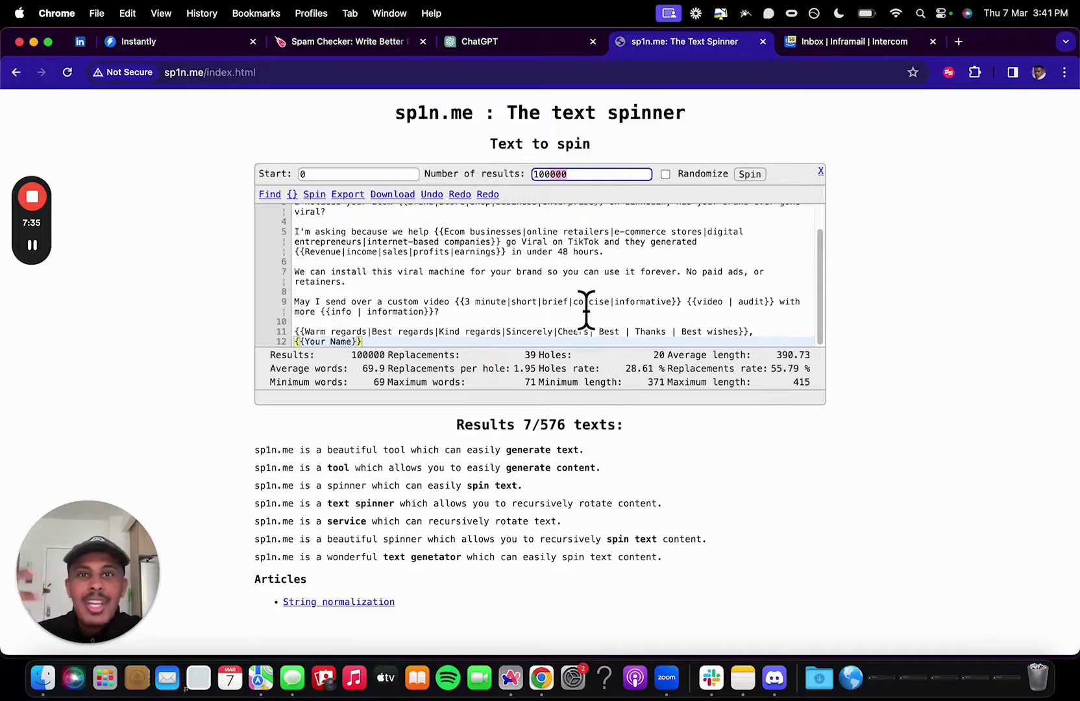